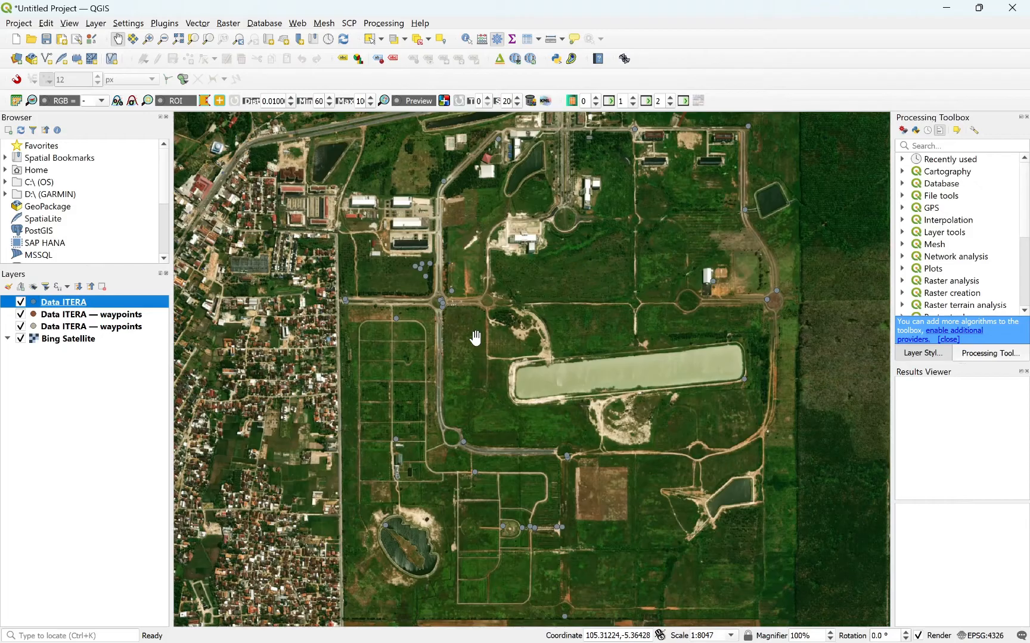
# Switch back to the QGIS project and open the Georeferencer.
pyautogui.hotkey('alt', 'Tab')
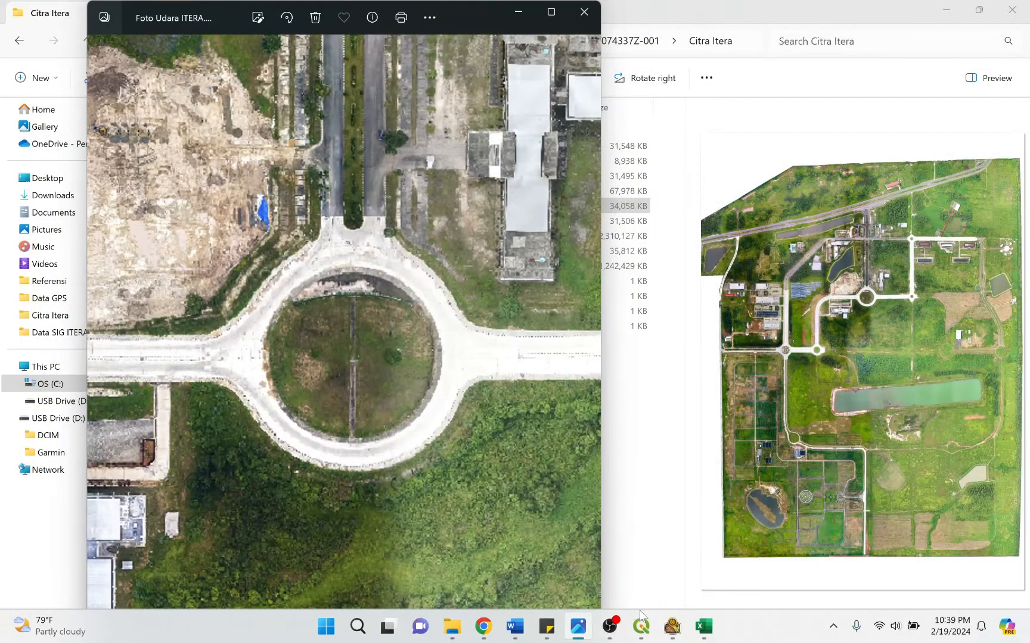
pyautogui.click(640, 623)
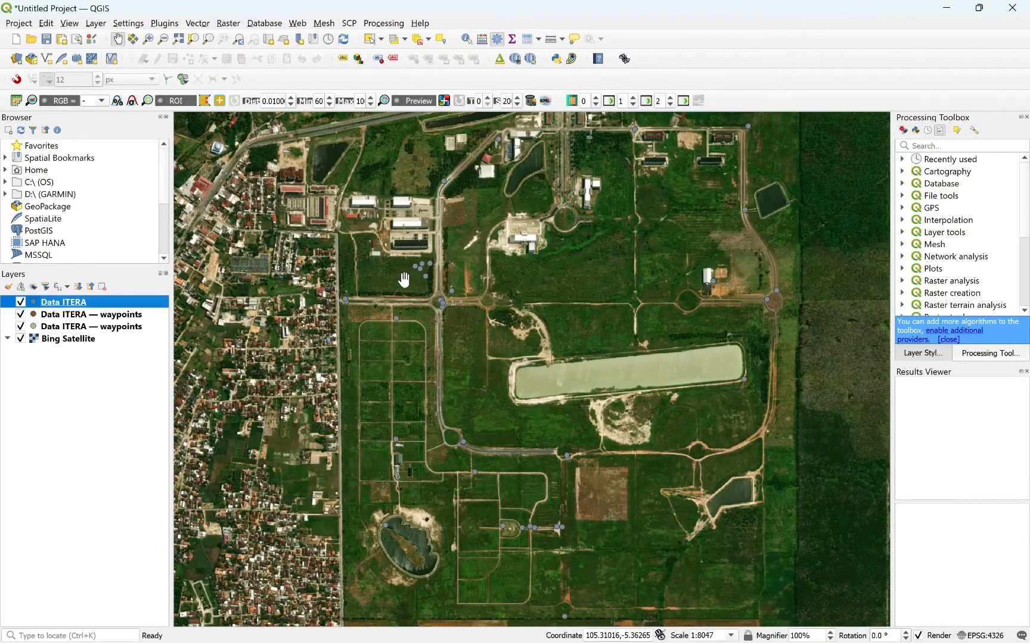
pyautogui.scroll(-1, 405, 280)
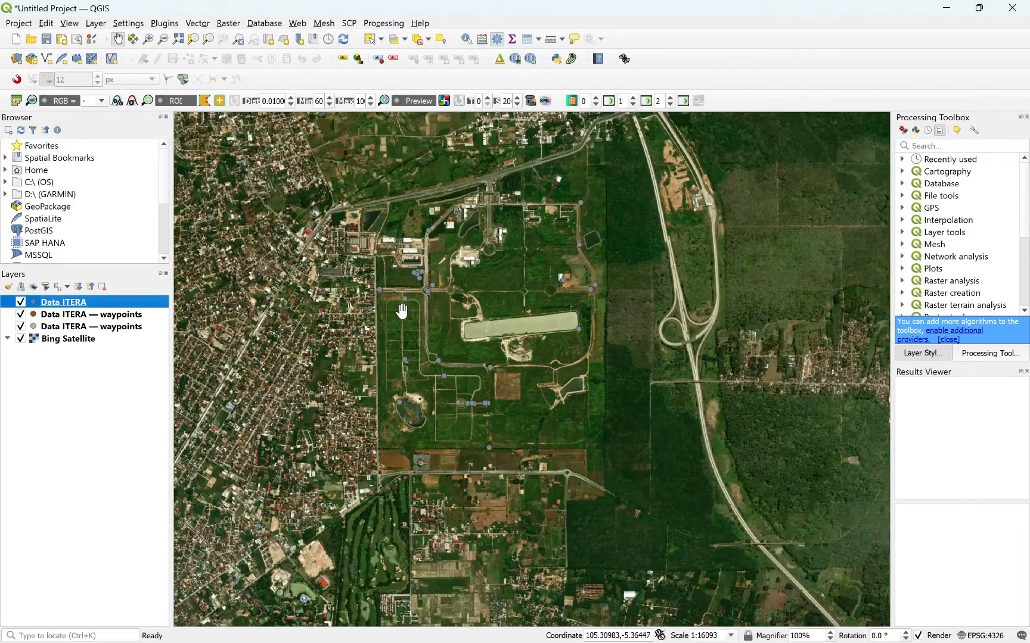
pyautogui.click(227, 25)
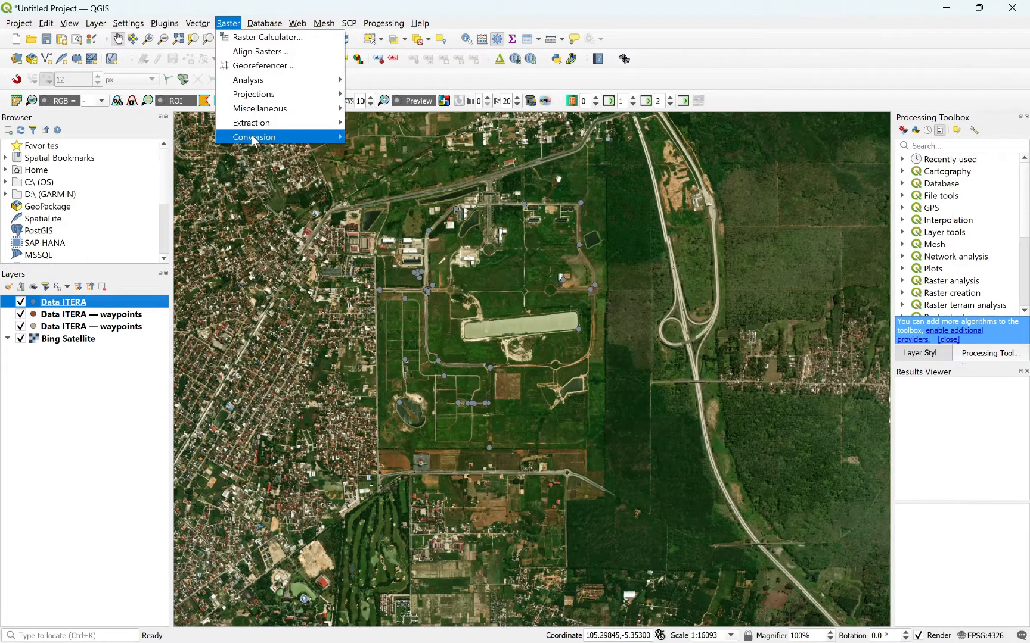
pyautogui.moveTo(253, 138)
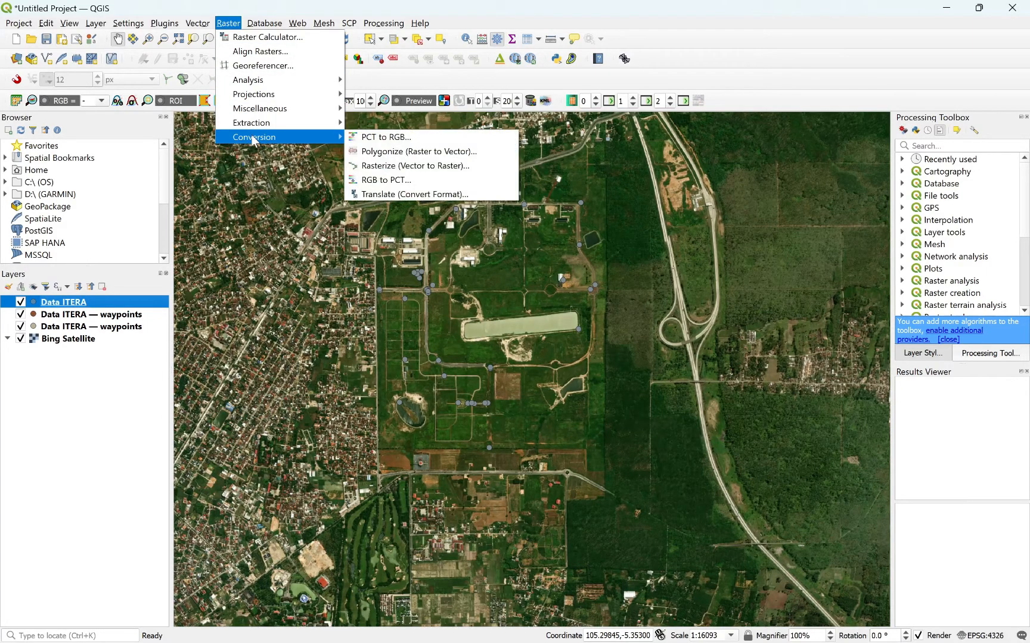
pyautogui.click(281, 69)
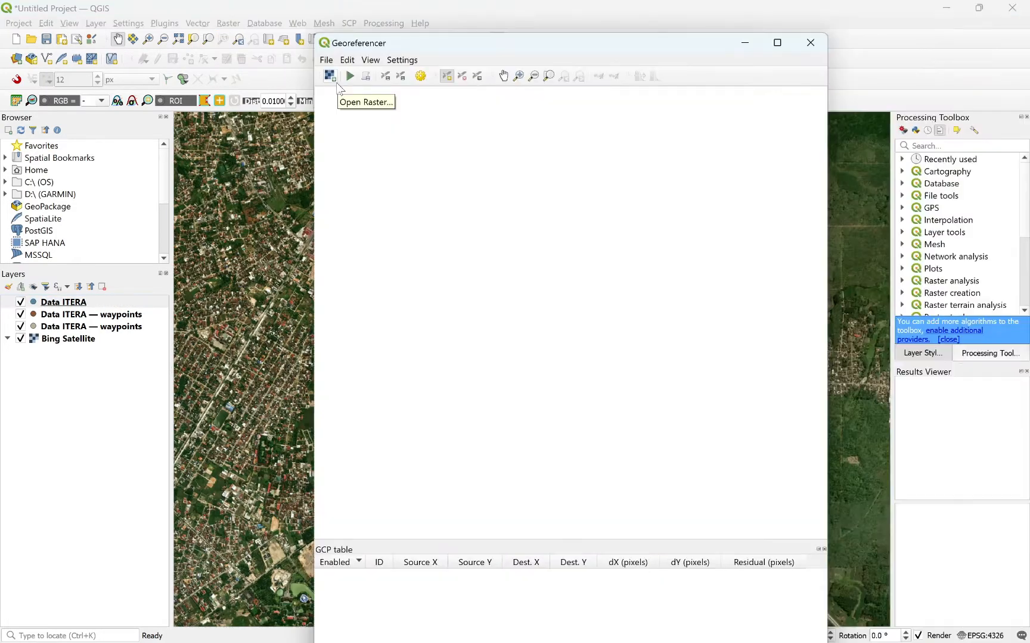
# Load the PNG raster Foto Udara ITERA from the Citra Itera folder into the Georeferencer.
pyautogui.click(333, 80)
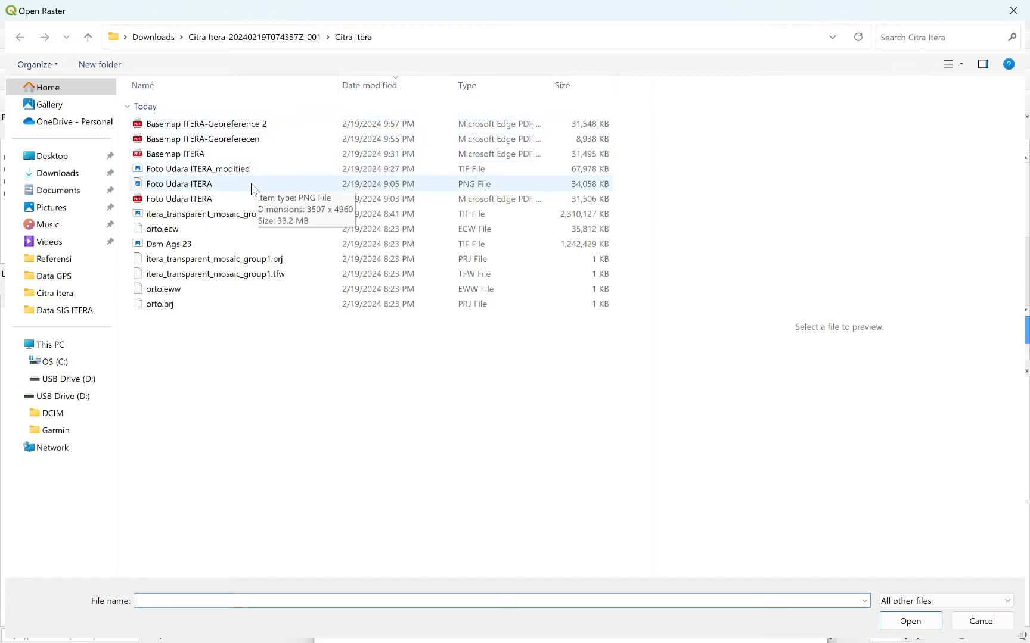
pyautogui.click(190, 190)
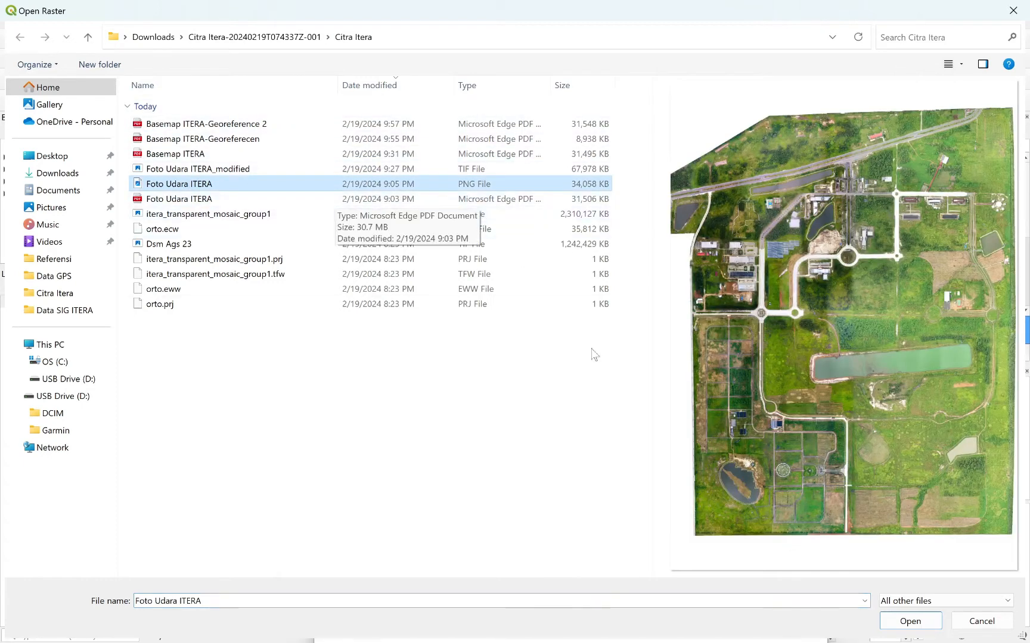
pyautogui.click(902, 624)
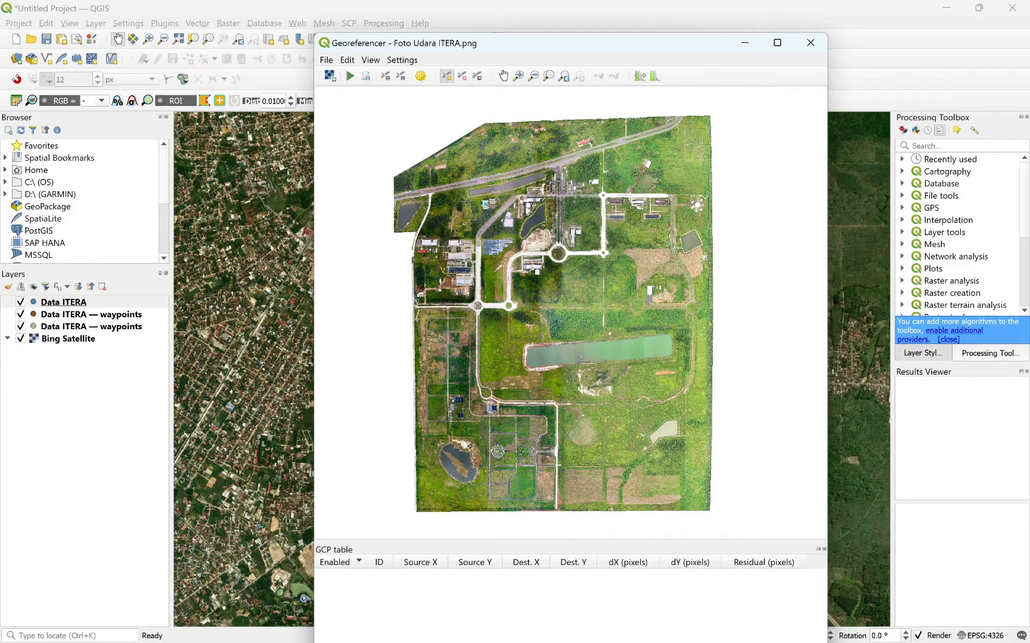
# Switch to the Data ITERA workbook in Excel and select the latitude cell of the "tengah labirin" waypoint.
pyautogui.click(704, 629)
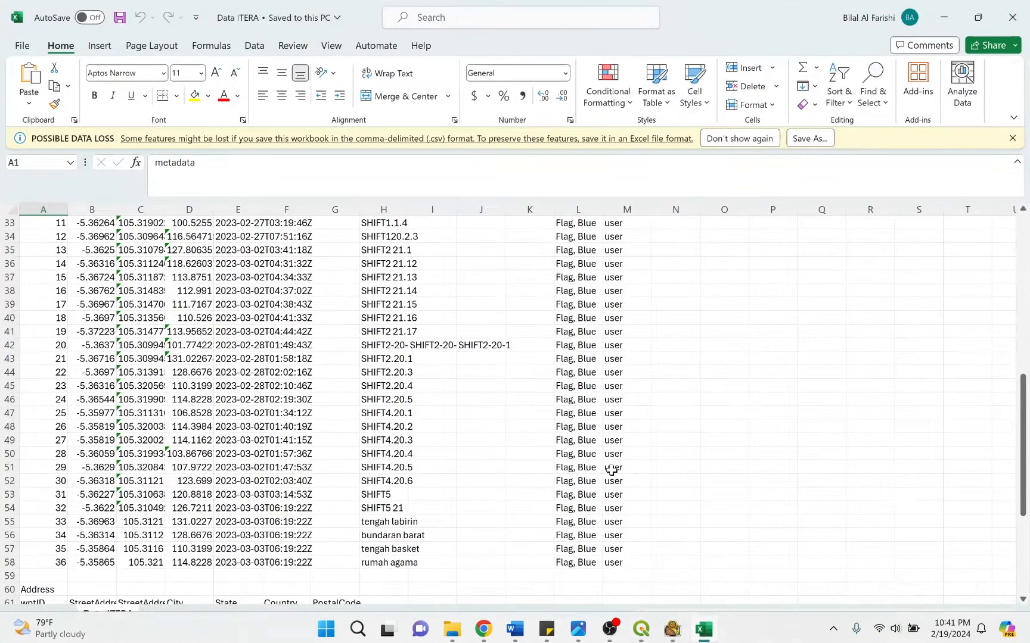
pyautogui.scroll(-2, 429, 471)
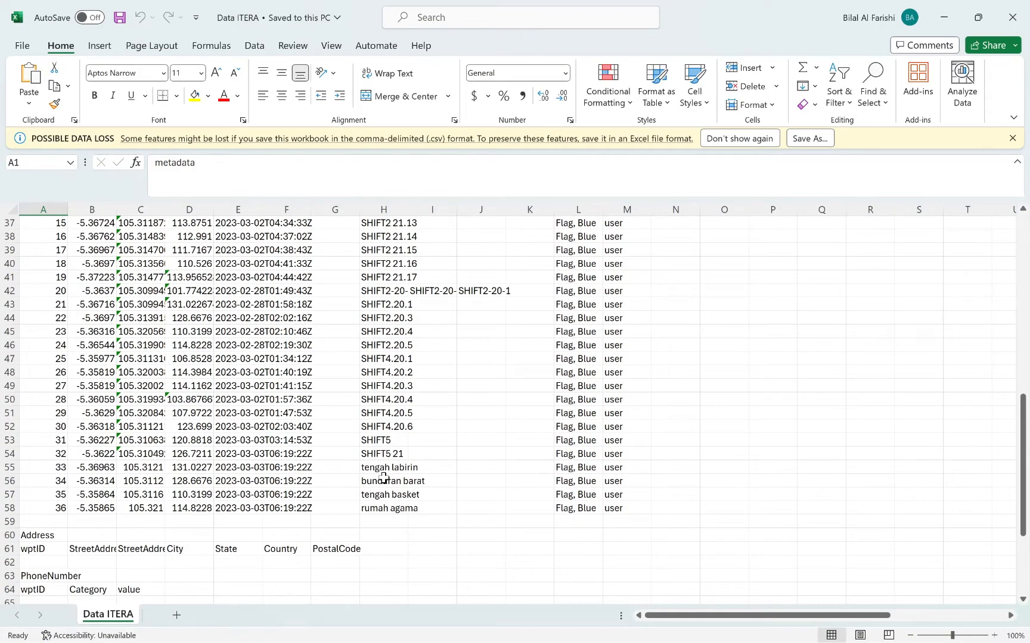
pyautogui.scroll(1, 374, 478)
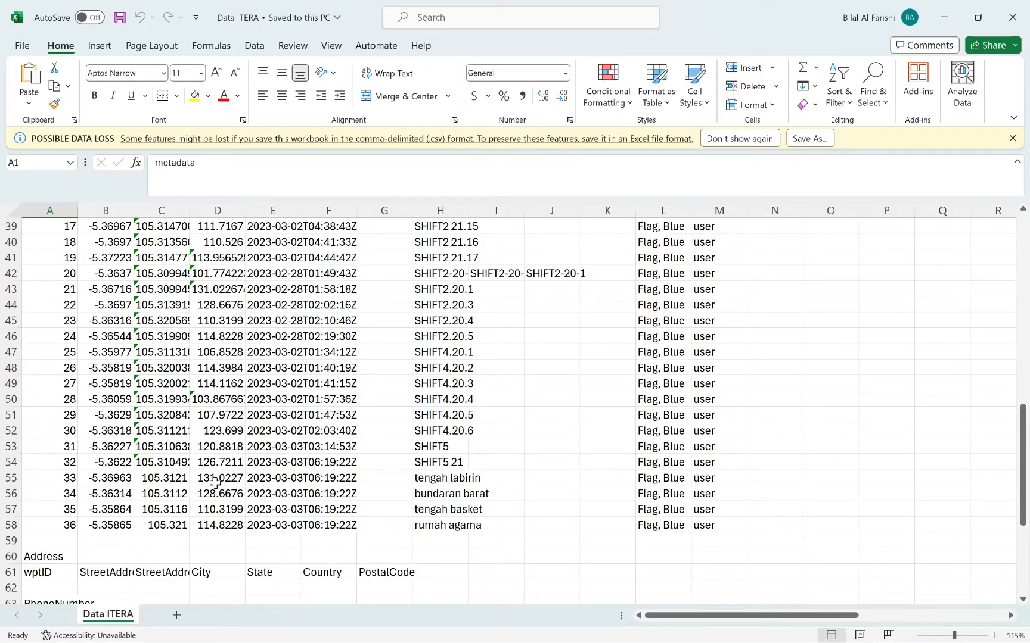
pyautogui.click(98, 481)
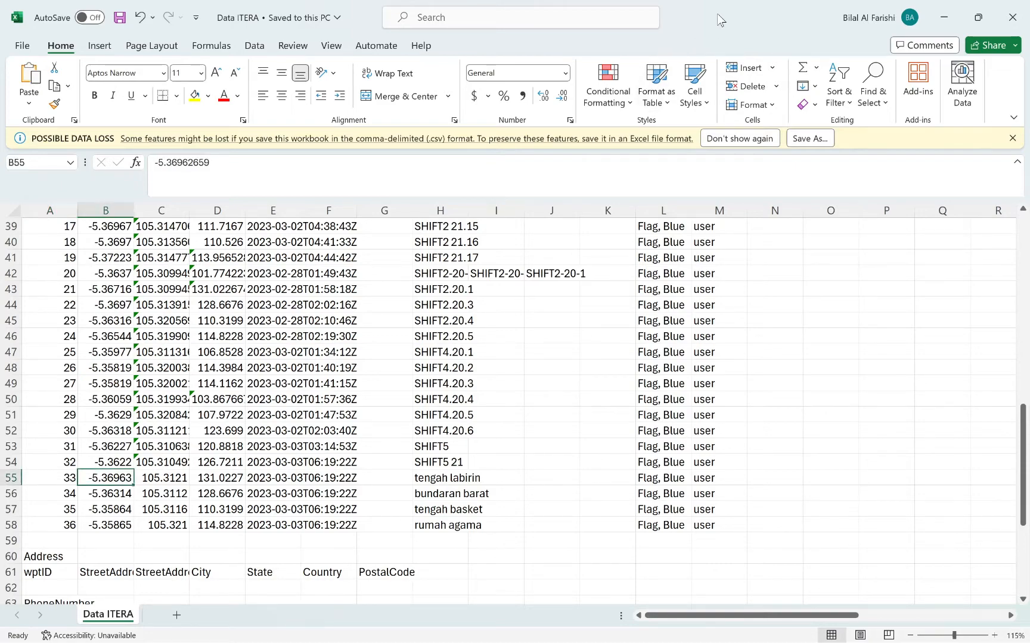
# Arrange the Data ITERA workbook and the Georeferencer window side by side.
pyautogui.moveTo(720, 19); pyautogui.dragTo(1, 197)
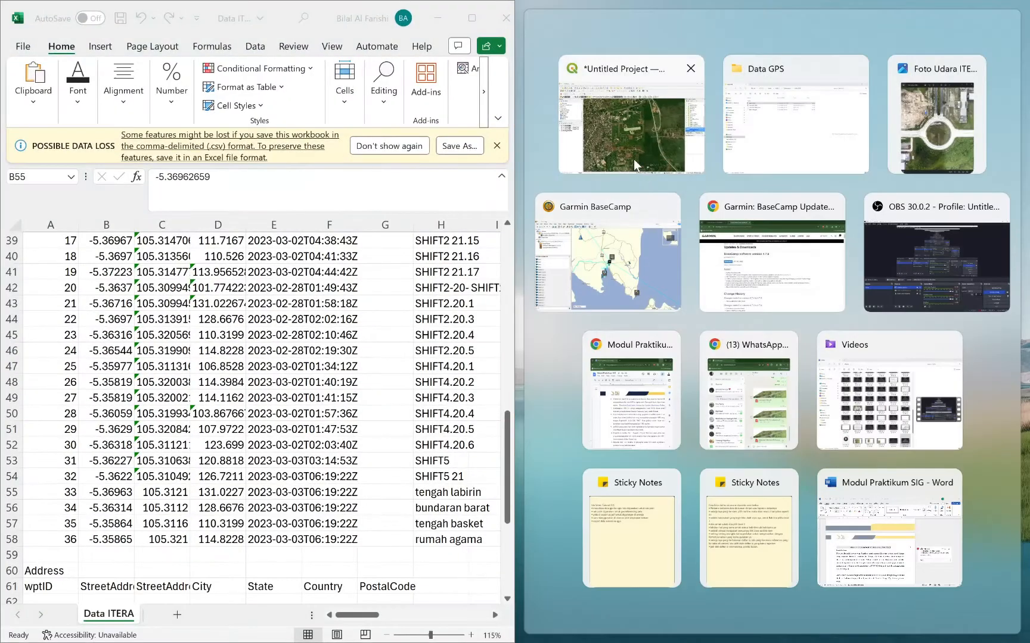
pyautogui.click(644, 146)
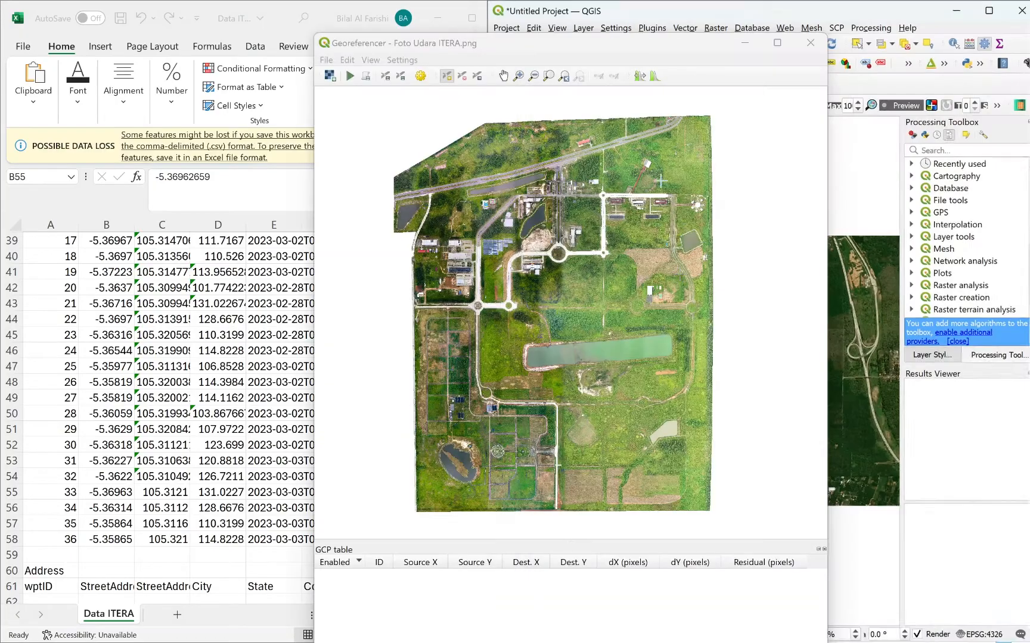
pyautogui.moveTo(667, 57); pyautogui.dragTo(1025, 112)
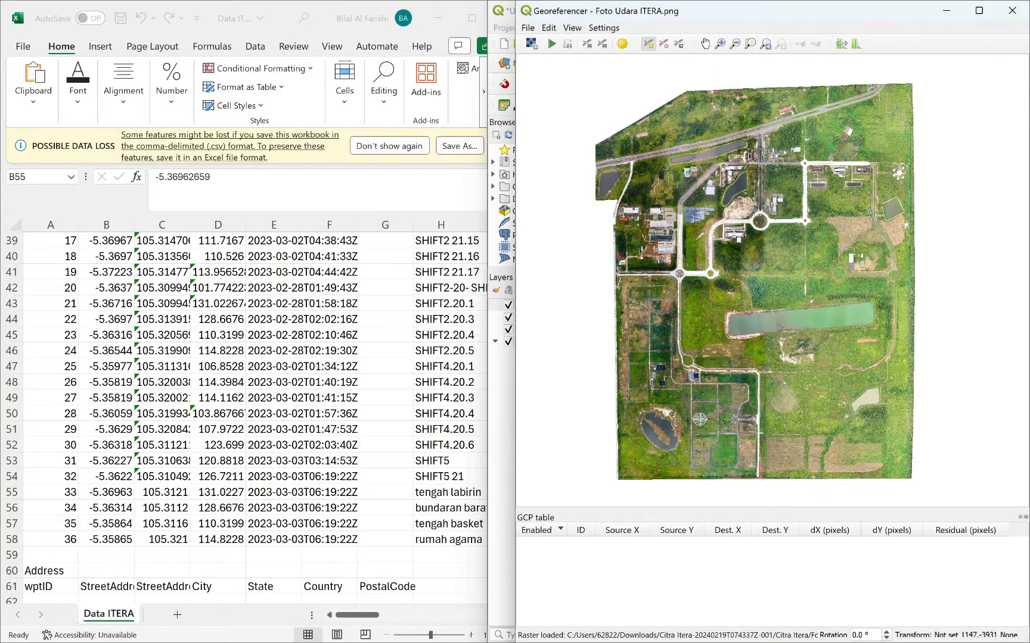
pyautogui.click(365, 621)
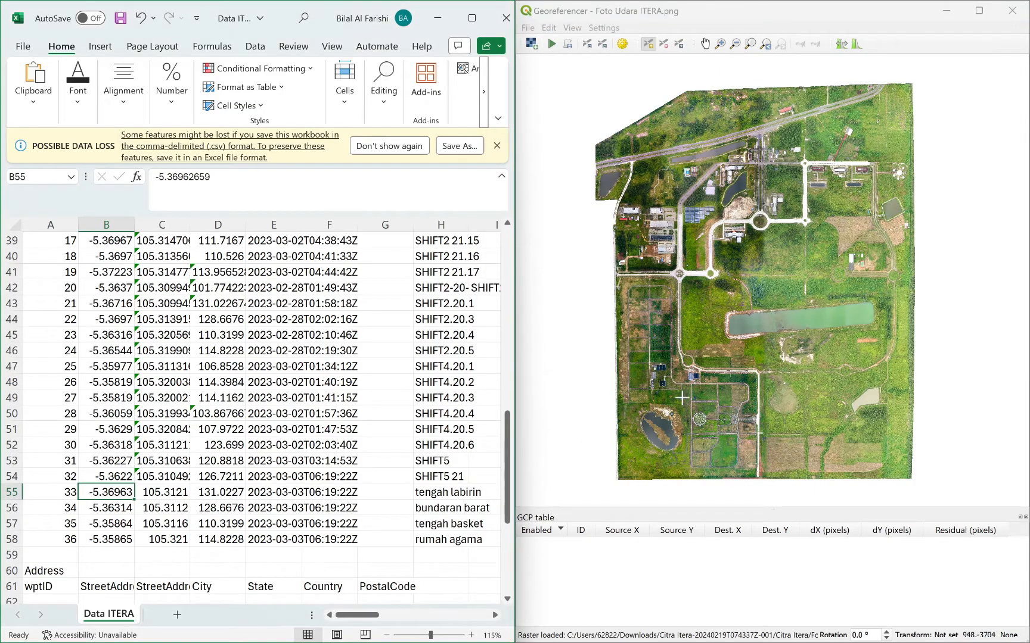
# Add a control point at the centre of the circular maze with X 105.3121 and Y -5.36963 in EPSG:4326.
pyautogui.scroll(2, 691, 417)
pyautogui.scroll(3, 699, 428)
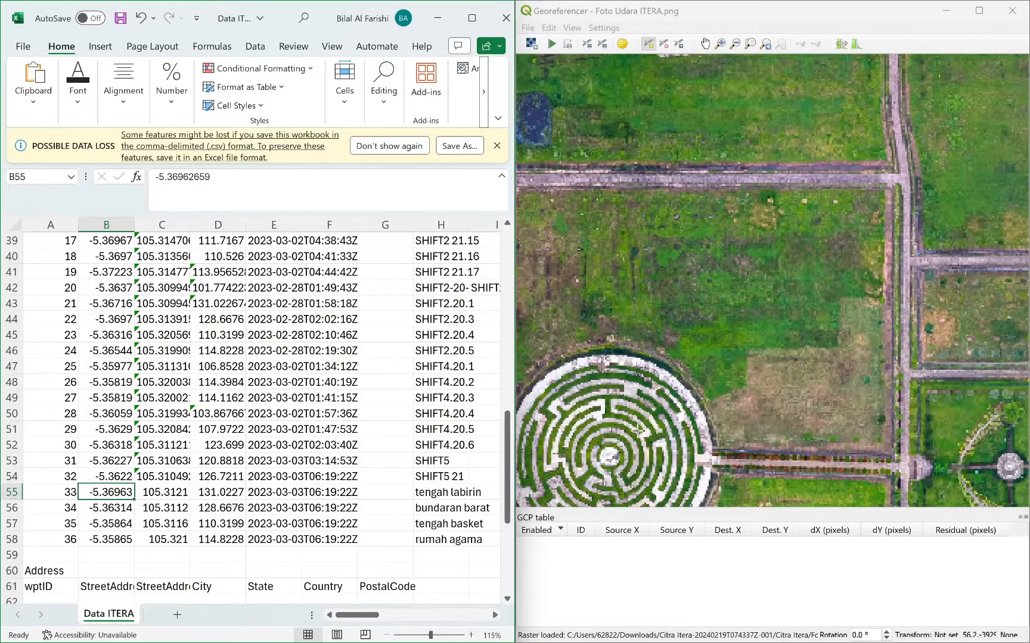
pyautogui.click(753, 272)
pyautogui.scroll(2, 727, 296)
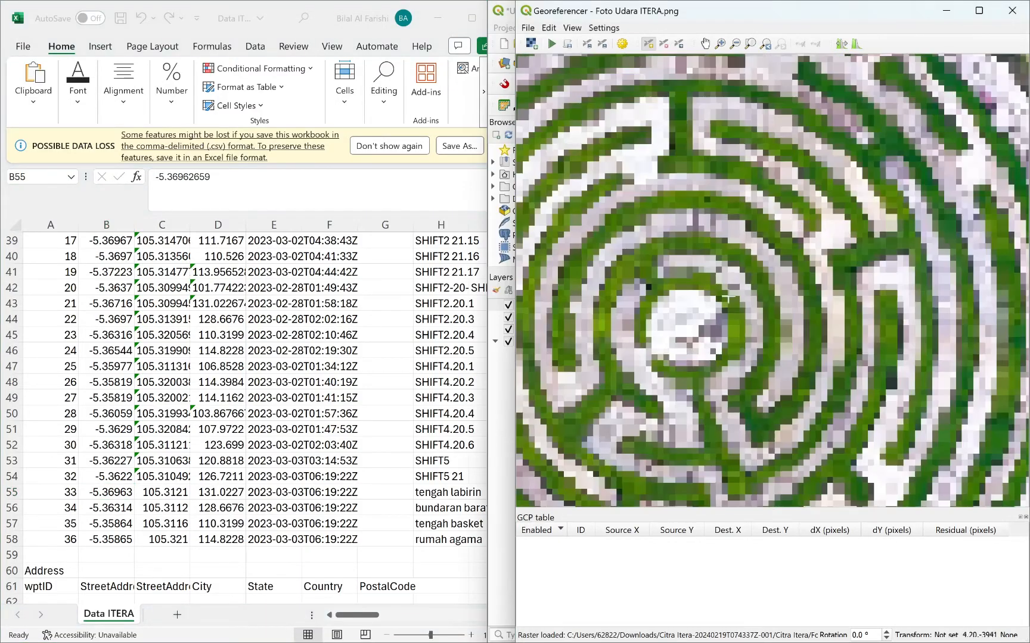
pyautogui.scroll(-2, 691, 330)
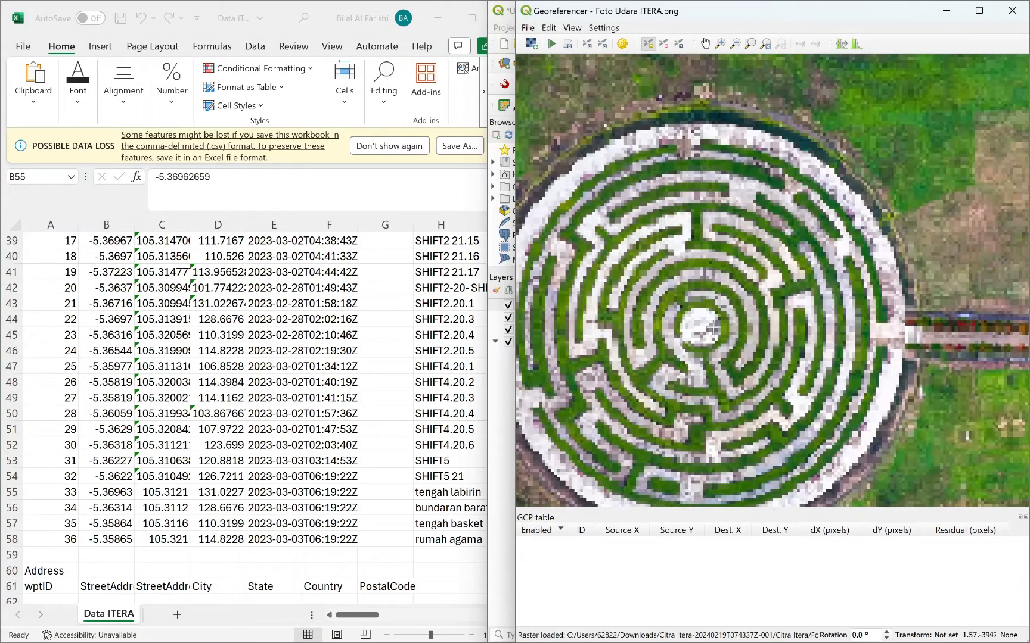
pyautogui.click(699, 327)
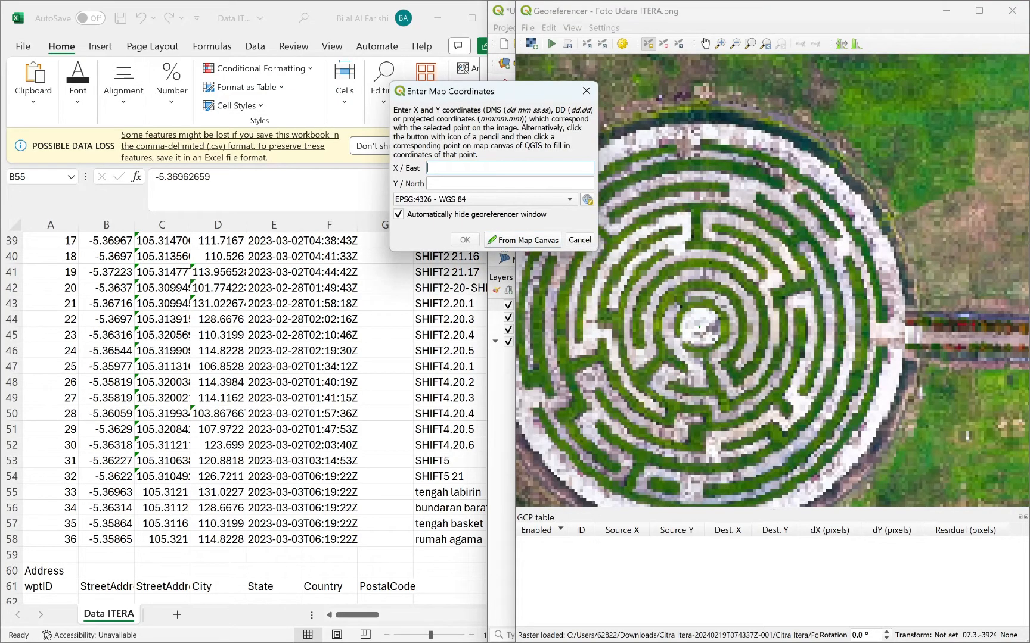
pyautogui.write('-5.36963\t105.3121')
pyautogui.click(464, 240)
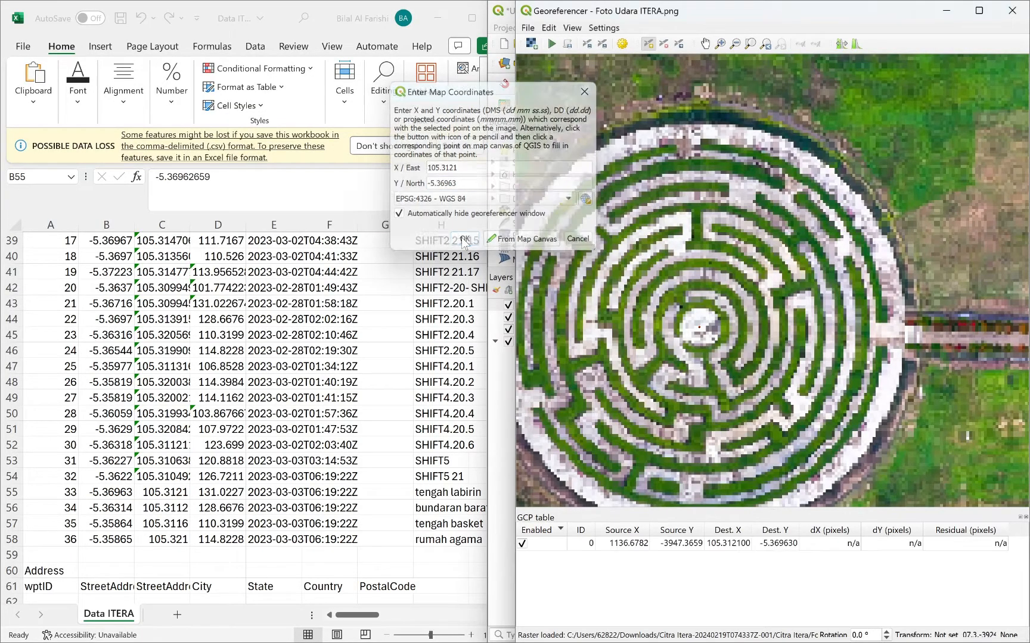
# Add a control point at the centre of the western roundabout with X 105.311231 and Y -5.363144652.
pyautogui.scroll(-4, 751, 271)
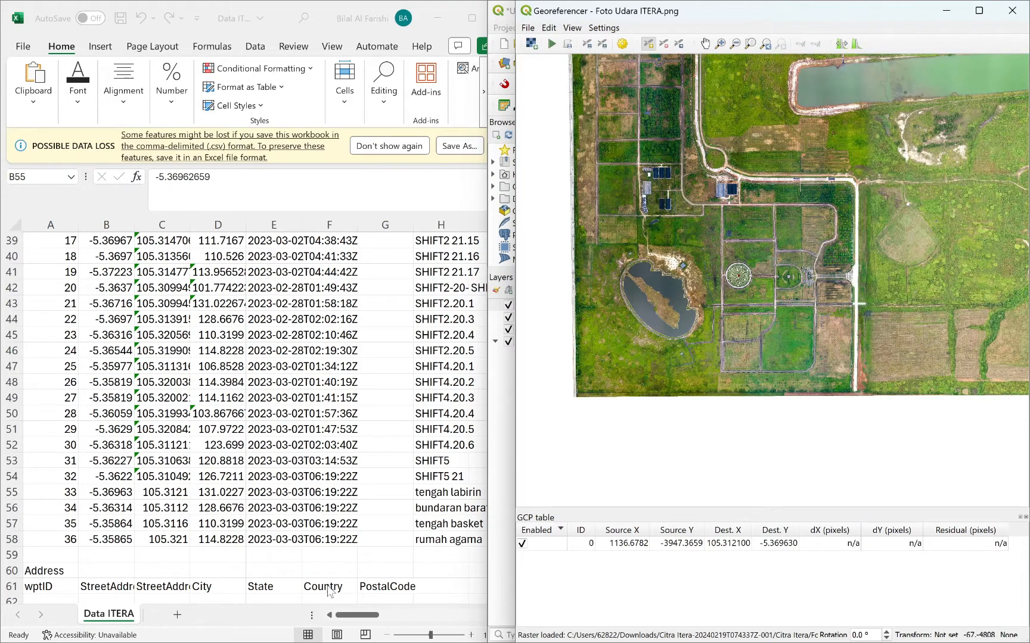
pyautogui.click(357, 619)
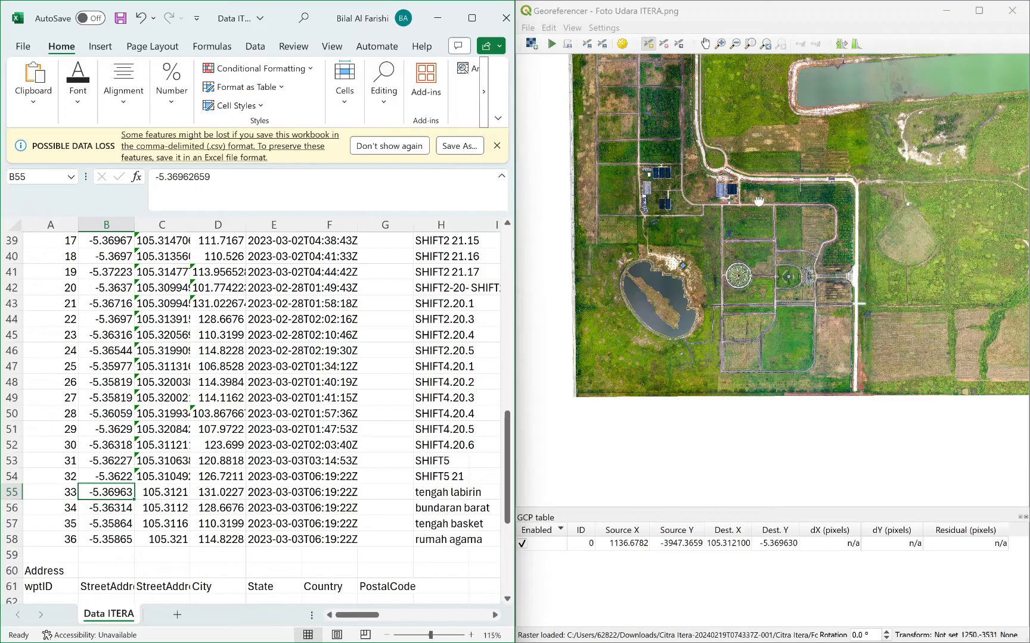
pyautogui.moveTo(757, 205); pyautogui.dragTo(760, 333)
pyautogui.scroll(1, 707, 176)
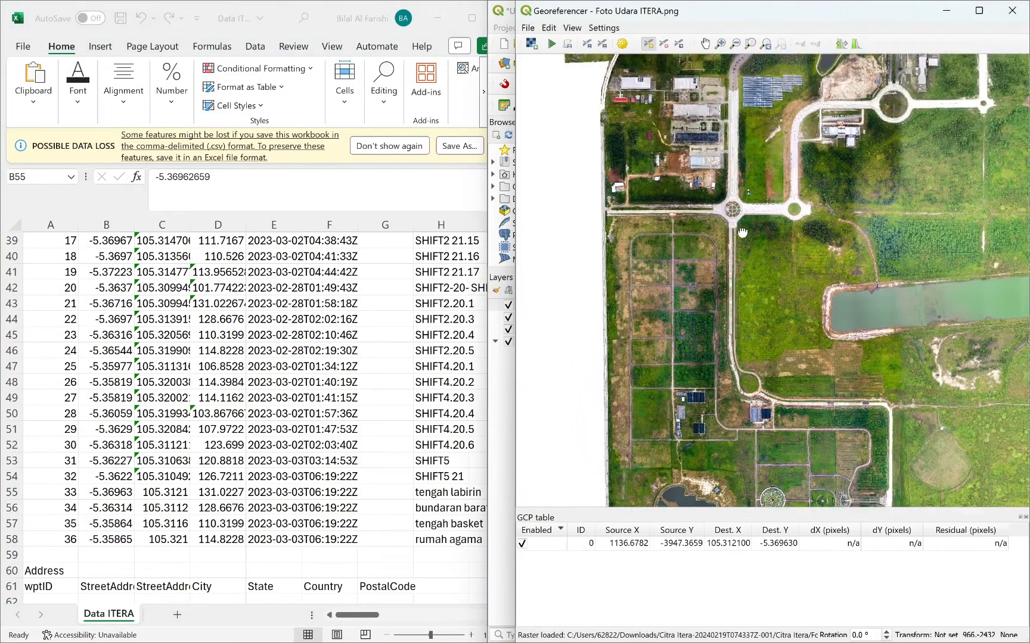
pyautogui.scroll(1, 737, 228)
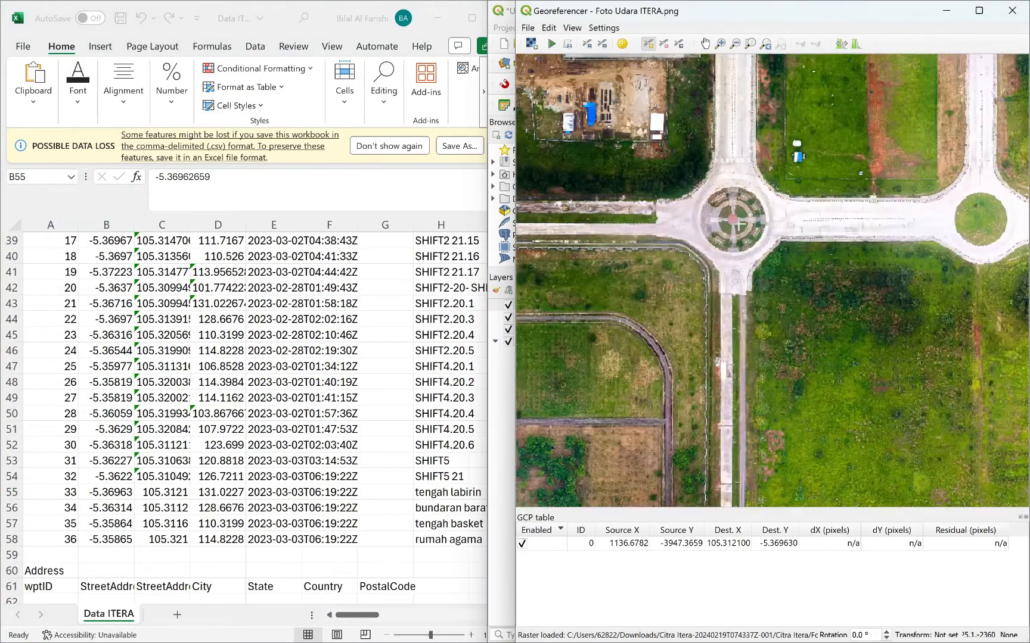
pyautogui.scroll(2, 732, 219)
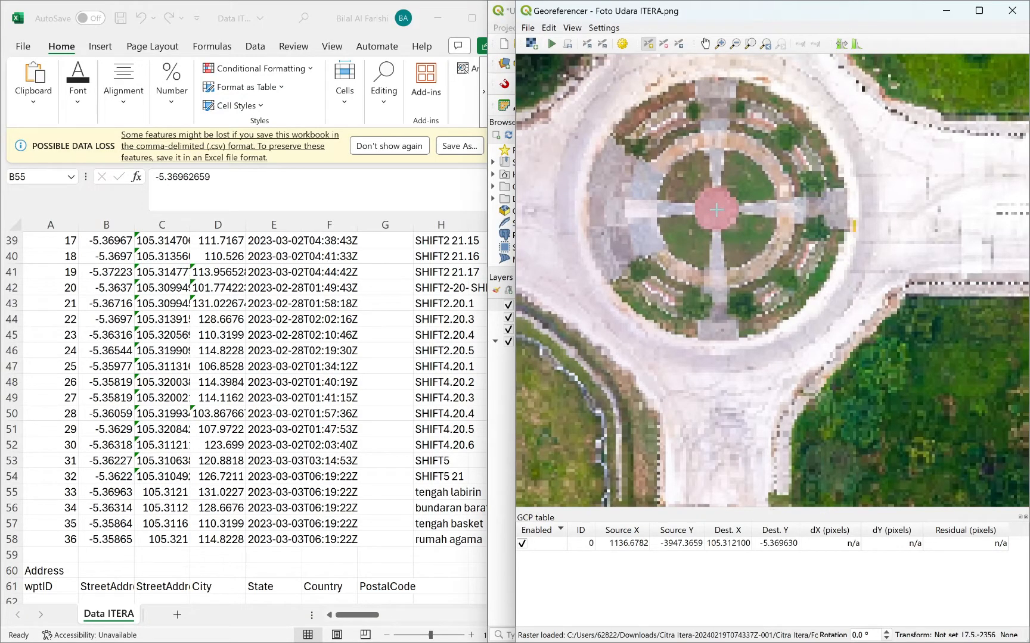
pyautogui.click(716, 210)
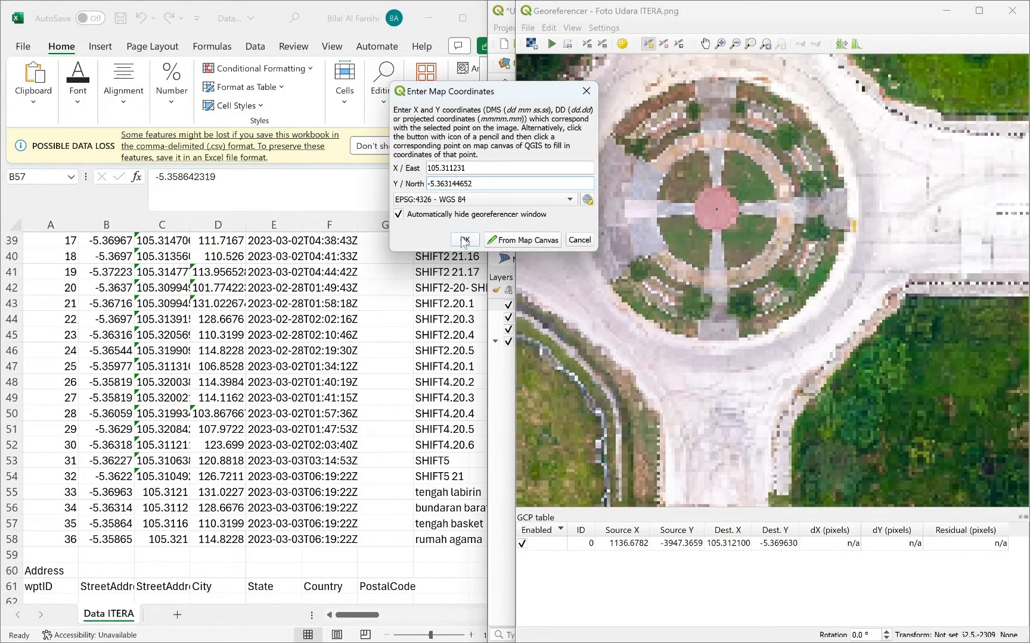
pyautogui.click(465, 241)
# Add a control point at the centre of the blue basketball court with X 105.311595 and Y -5.358642319.
pyautogui.scroll(-10, 691, 290)
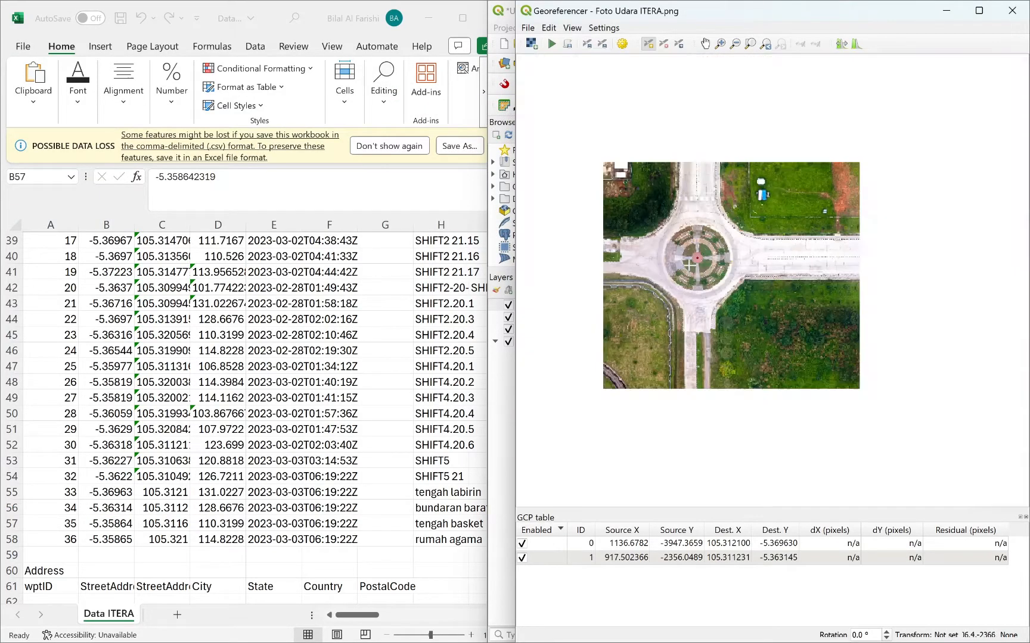
pyautogui.scroll(8, 673, 166)
pyautogui.scroll(2, 673, 167)
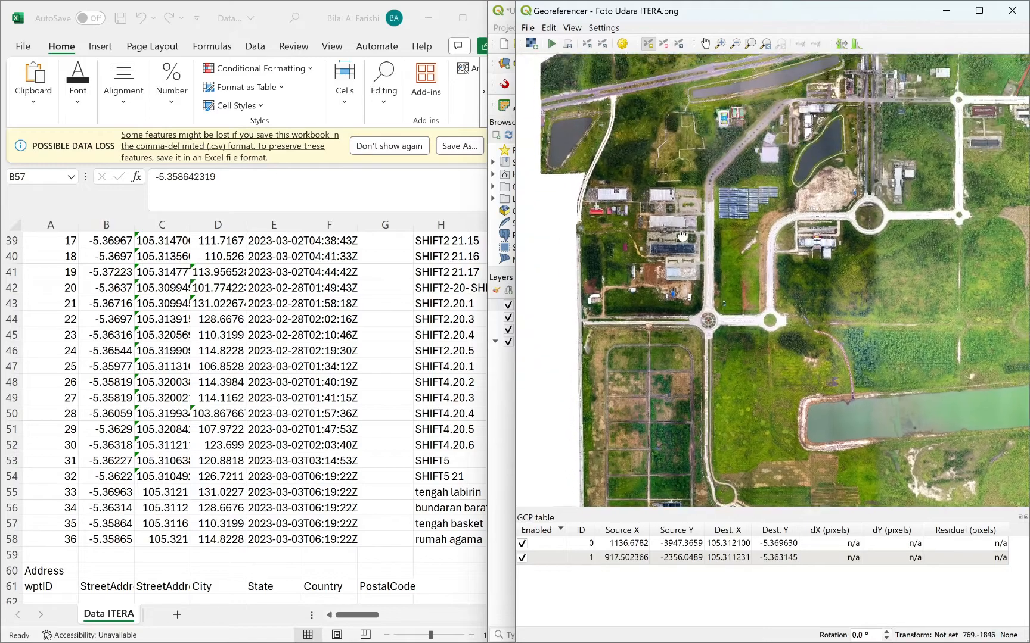
pyautogui.scroll(2, 673, 167)
pyautogui.scroll(4, 673, 167)
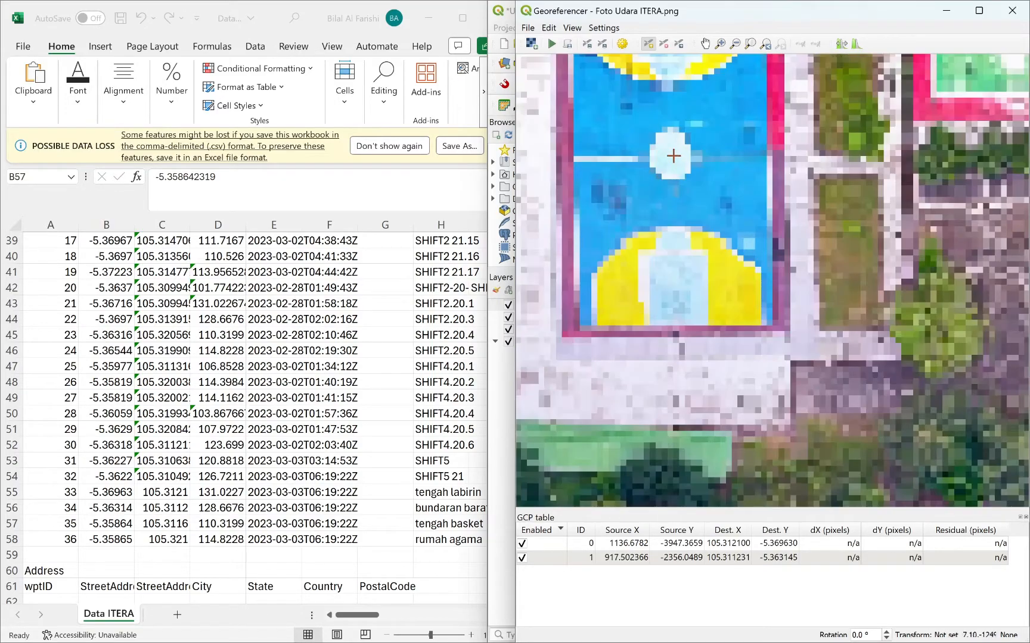
pyautogui.click(672, 157)
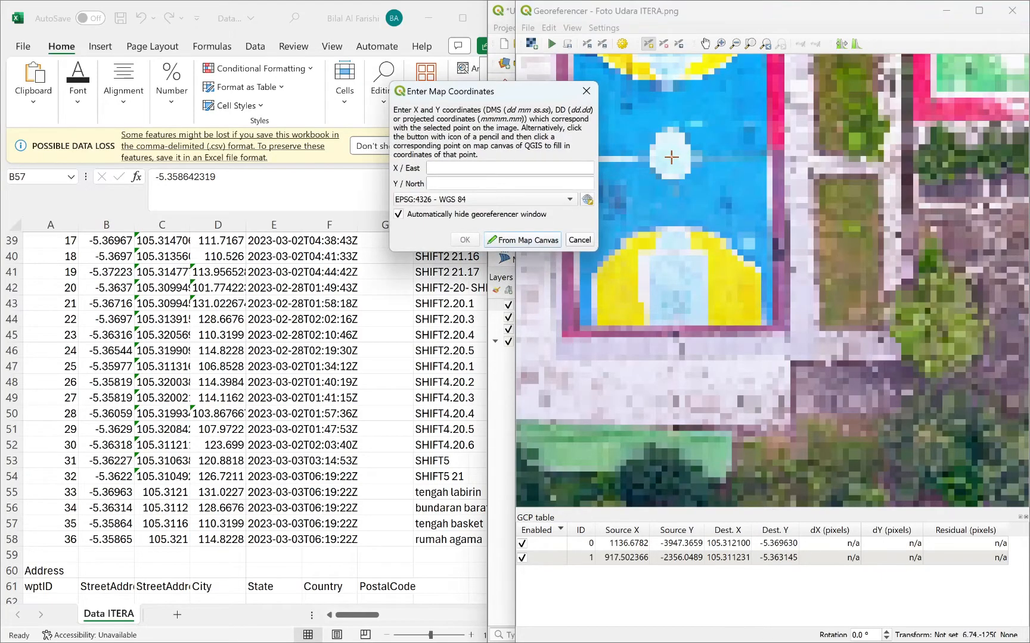
pyautogui.write('105.311595')
pyautogui.press('Tab')
pyautogui.write('-5.358642319')
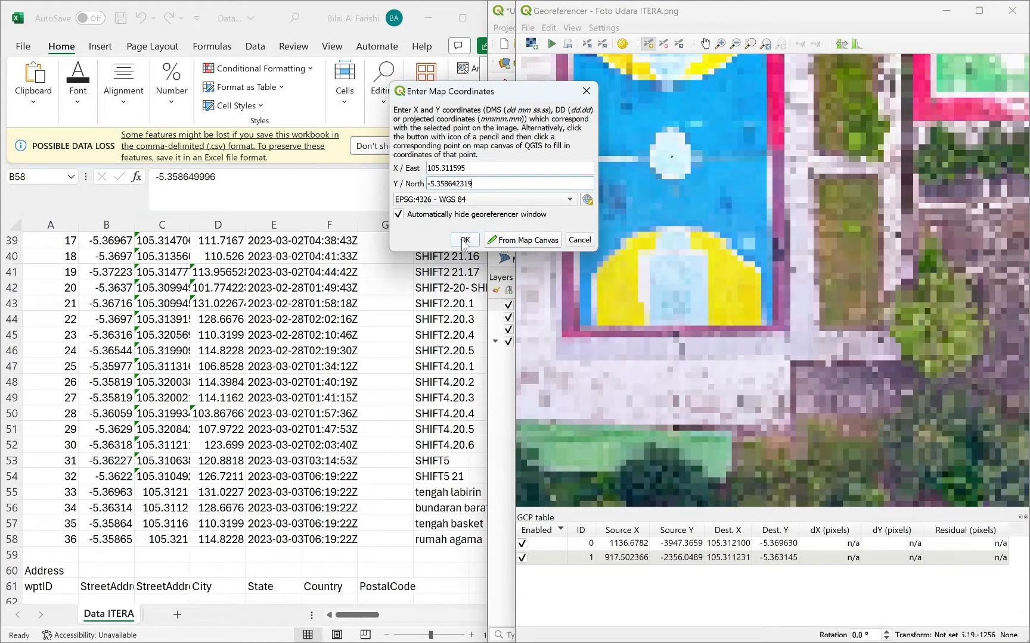
pyautogui.click(465, 240)
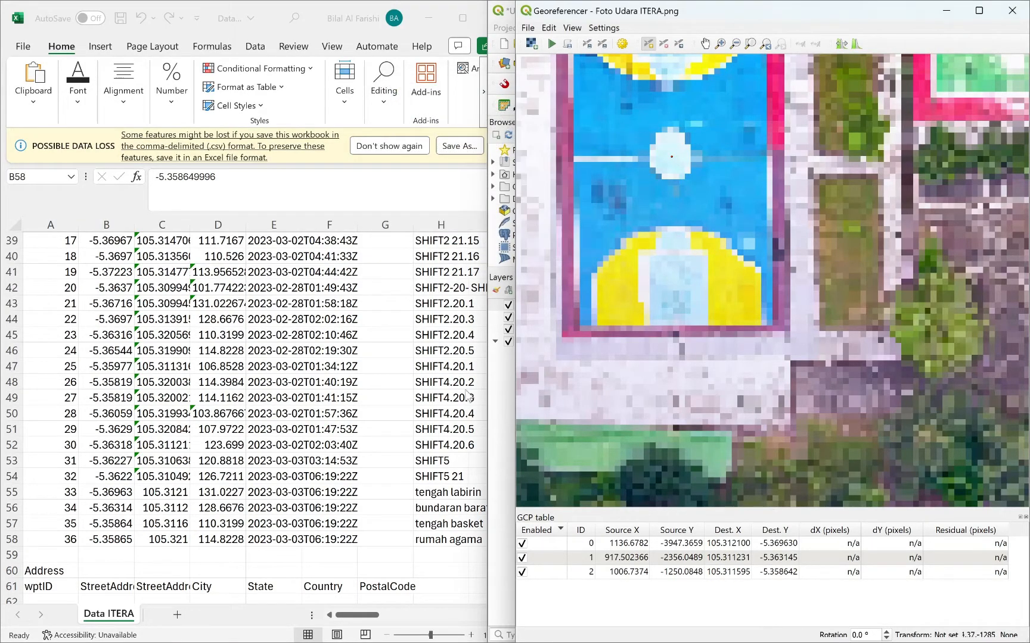
pyautogui.scroll(-3, 883, 215)
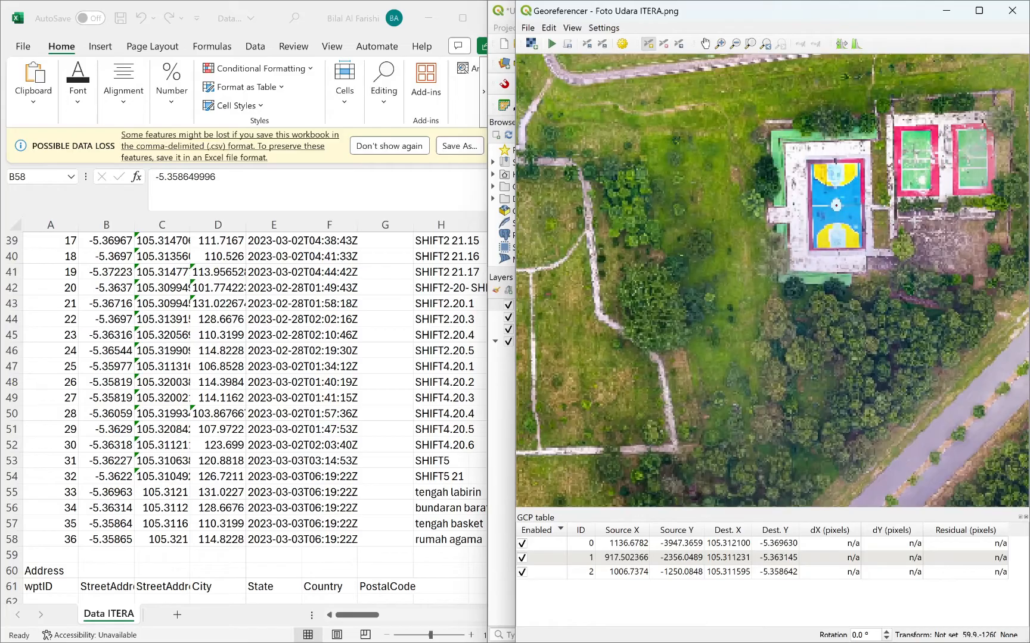
# Place a control point at the centre of the large white octagonal building near the aerial image's northeastern edge.
pyautogui.scroll(-2, 918, 217)
pyautogui.scroll(1, 747, 216)
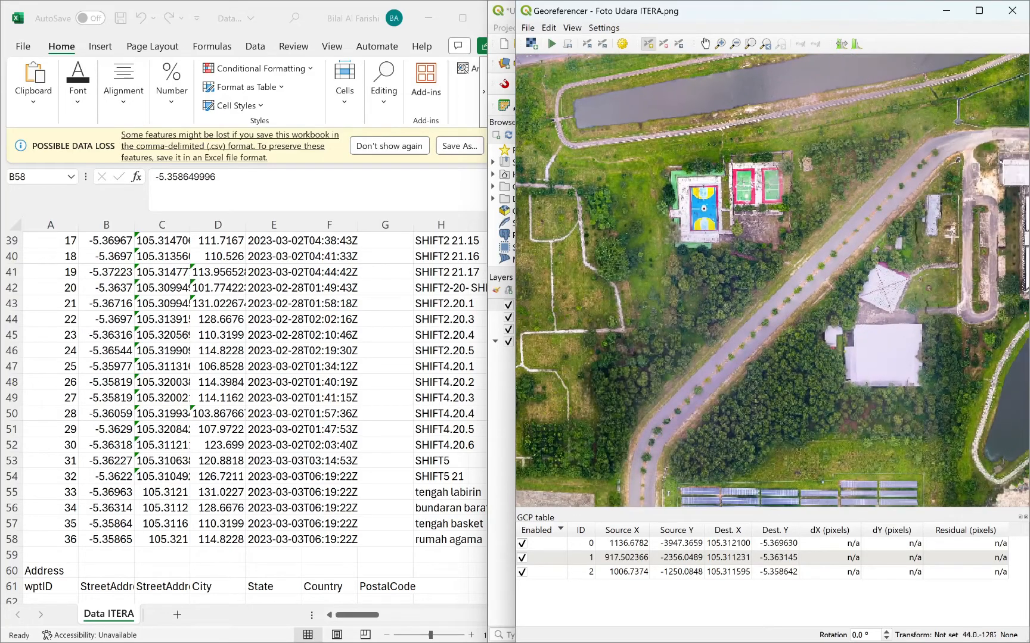
pyautogui.scroll(-1, 931, 250)
pyautogui.scroll(-1, 929, 265)
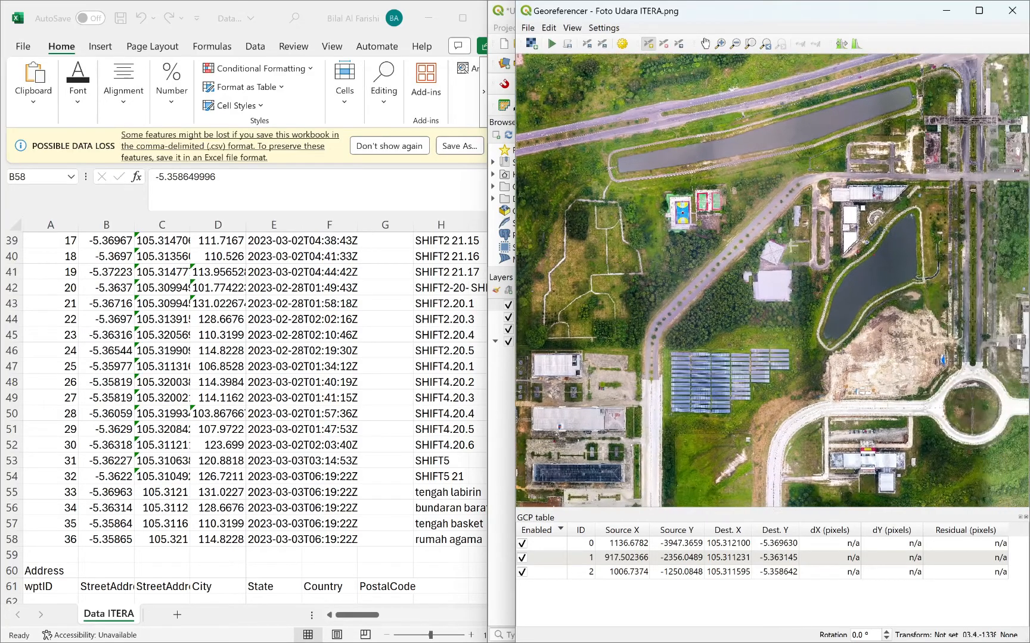
pyautogui.scroll(-1, 912, 245)
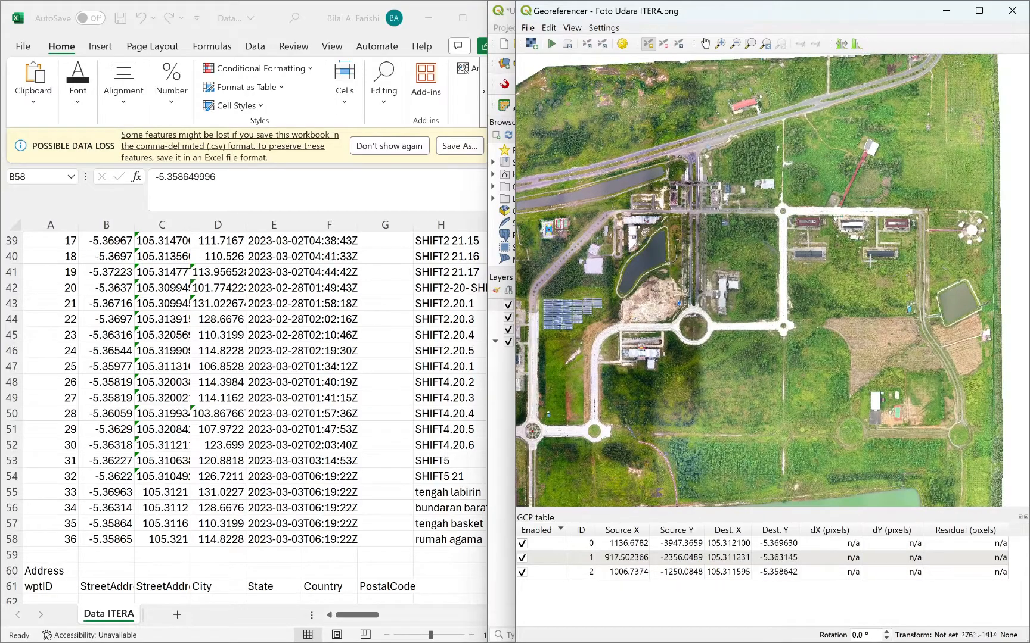
pyautogui.scroll(3, 967, 233)
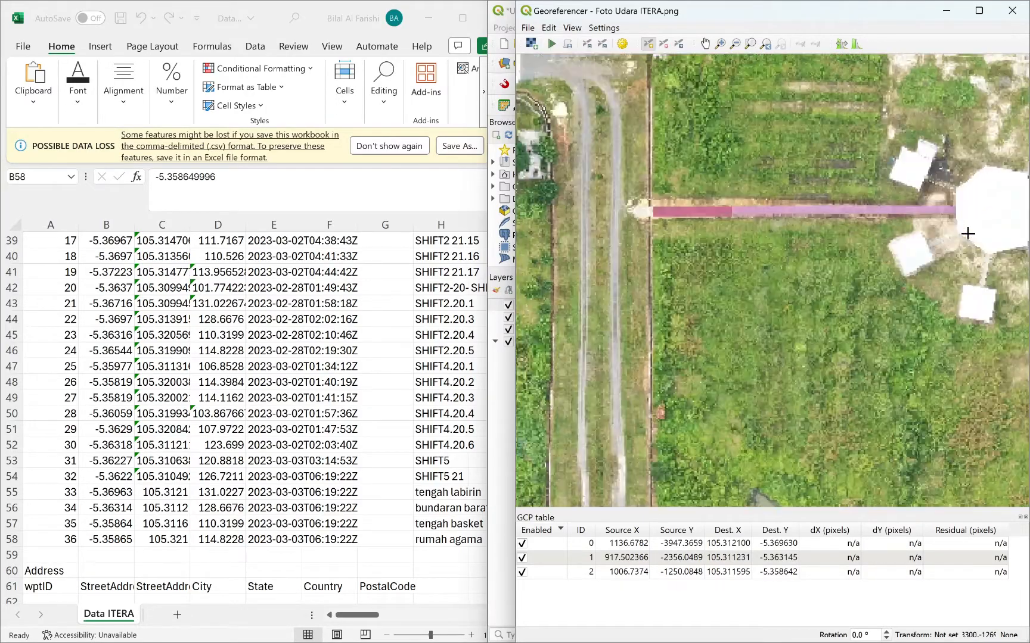
pyautogui.scroll(4, 967, 233)
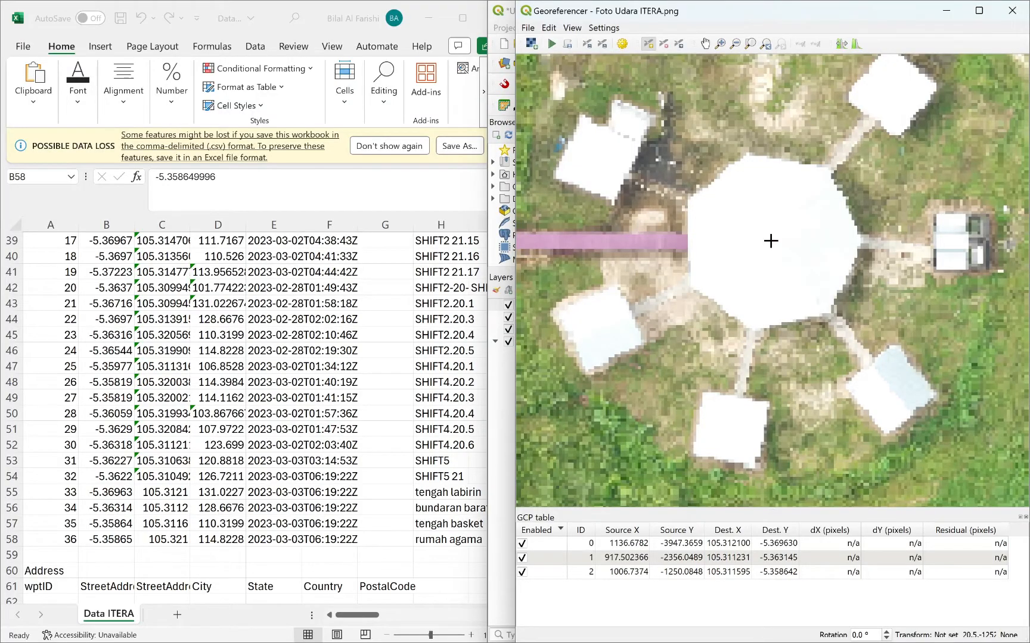
pyautogui.click(770, 241)
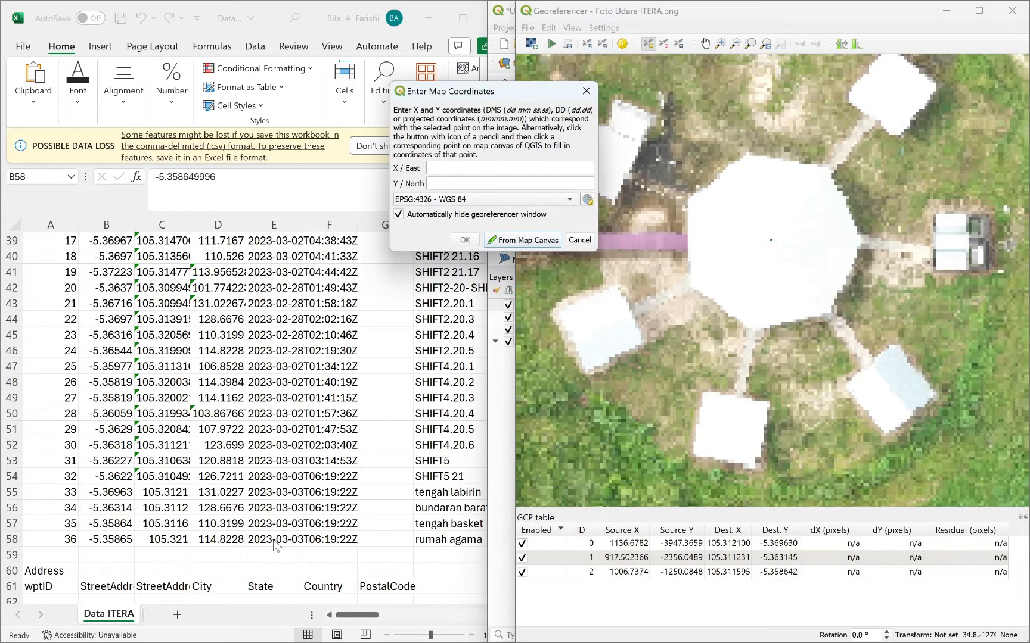
# Give the octagonal building's control point the rumah agama coordinates, X 105.3210097 and Y -5.358649996, in EPSG:4326.
pyautogui.click(217, 547)
pyautogui.click(177, 547)
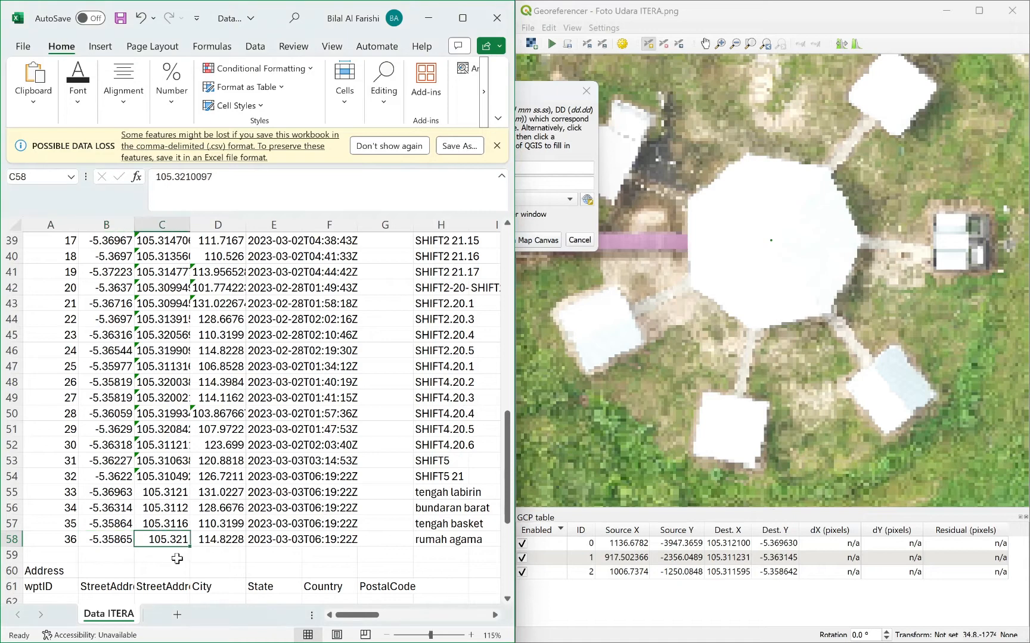
pyautogui.hotkey('ctrl', 'c')
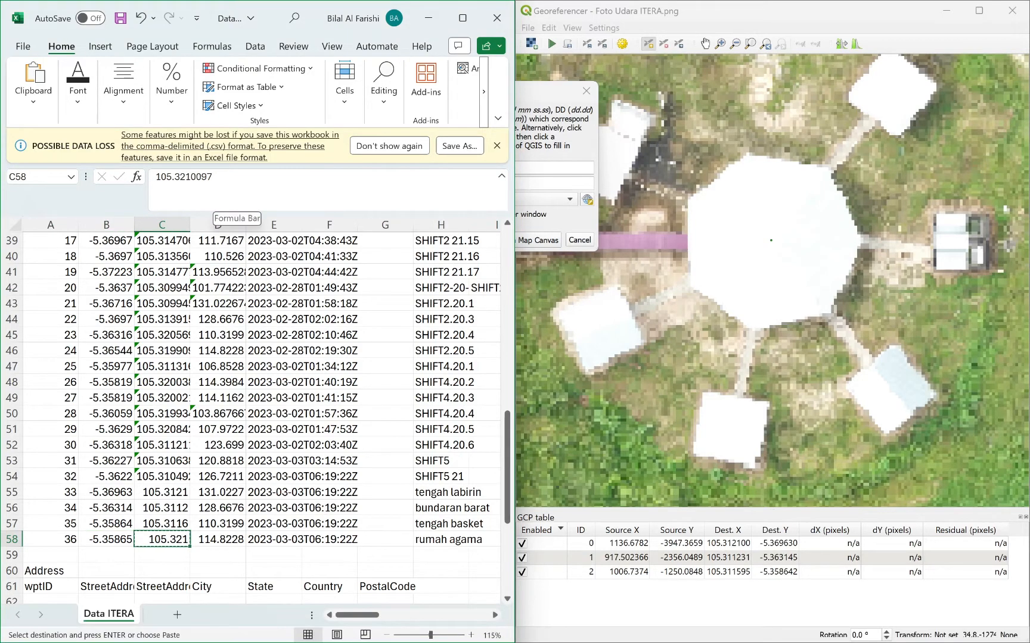
pyautogui.moveTo(232, 206); pyautogui.dragTo(138, 179)
pyautogui.press('Return')
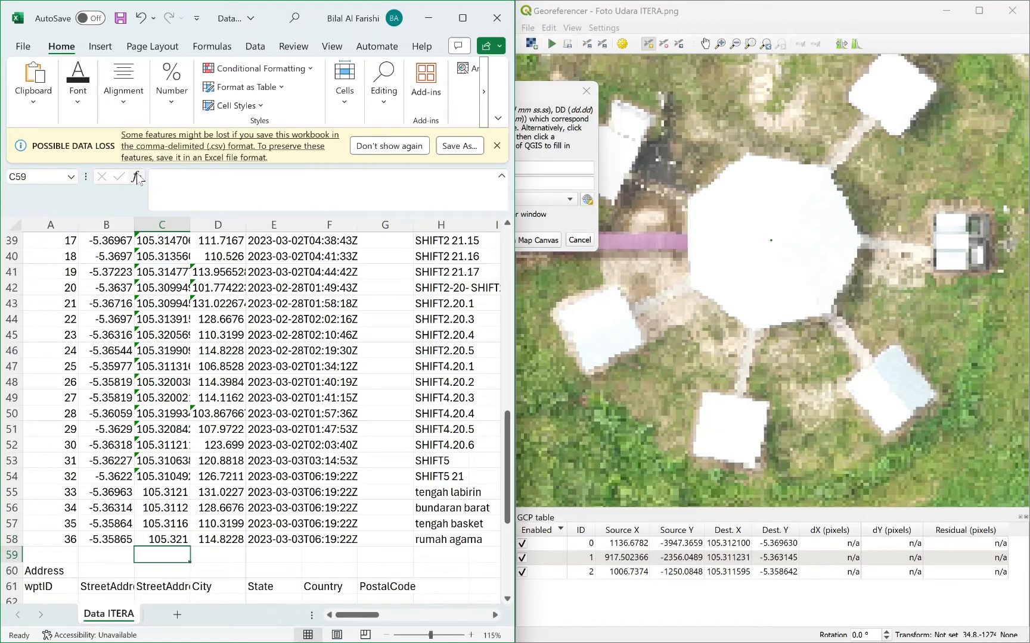
pyautogui.click(534, 90)
pyautogui.moveTo(534, 90); pyautogui.dragTo(802, 104)
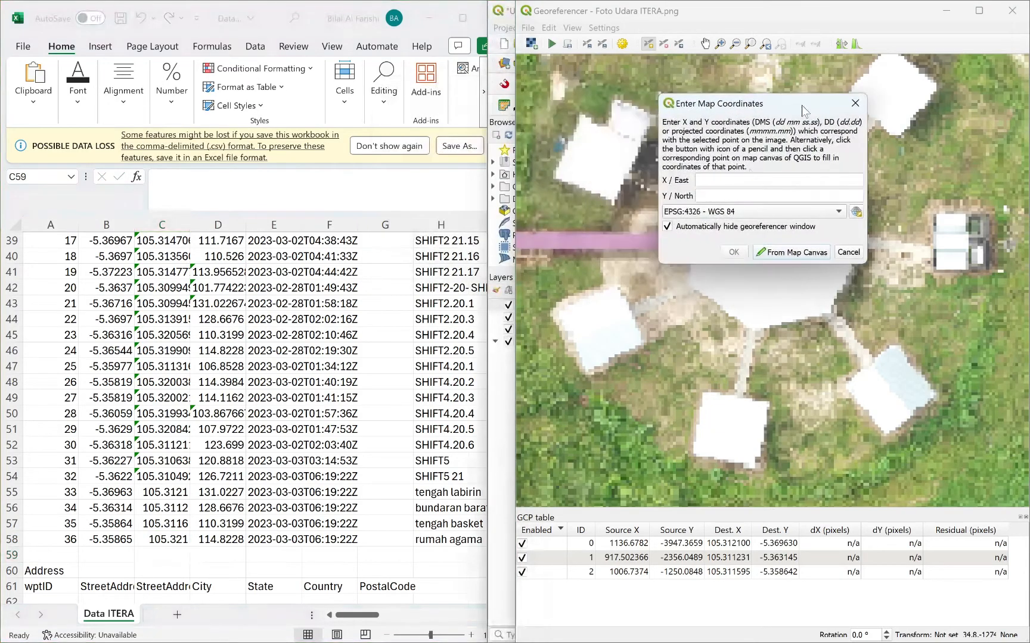
pyautogui.hotkey('ctrl', 'v')
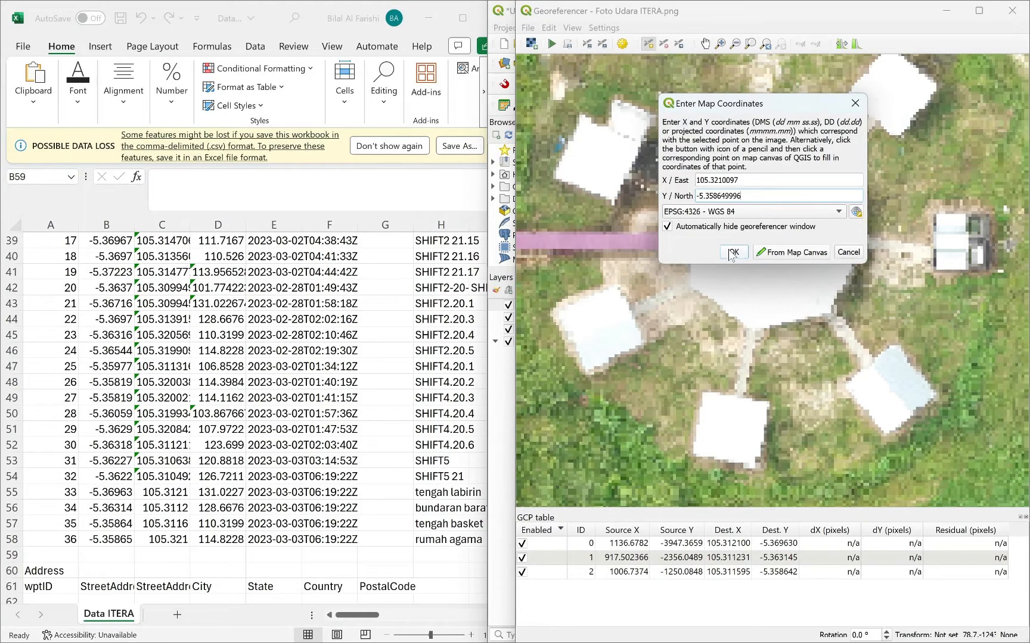
pyautogui.click(732, 252)
# Maximize the Georeferencer window.
pyautogui.moveTo(884, 11); pyautogui.dragTo(743, 28)
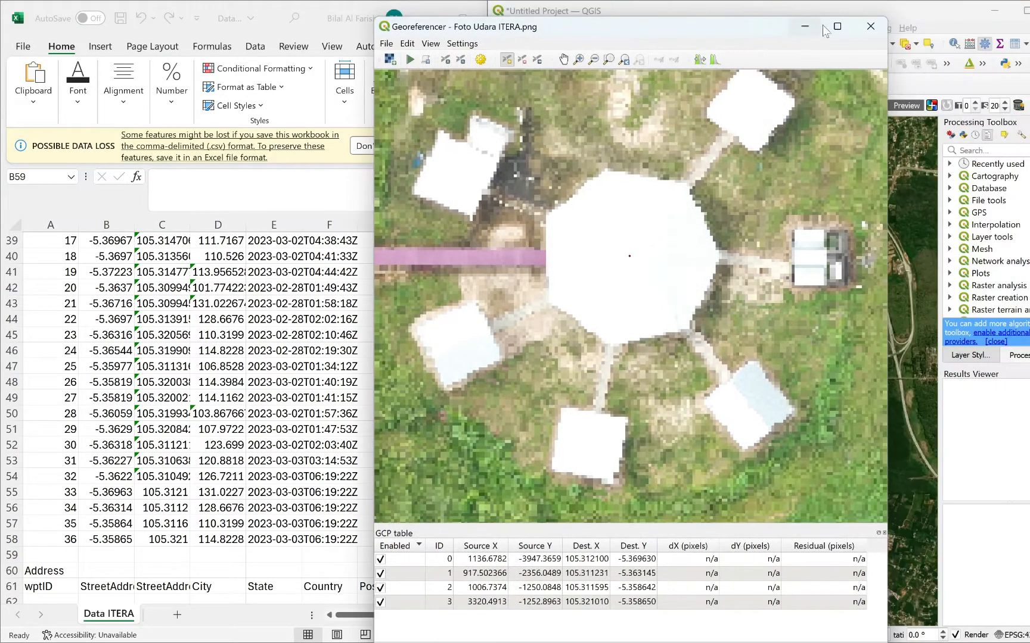
pyautogui.click(830, 28)
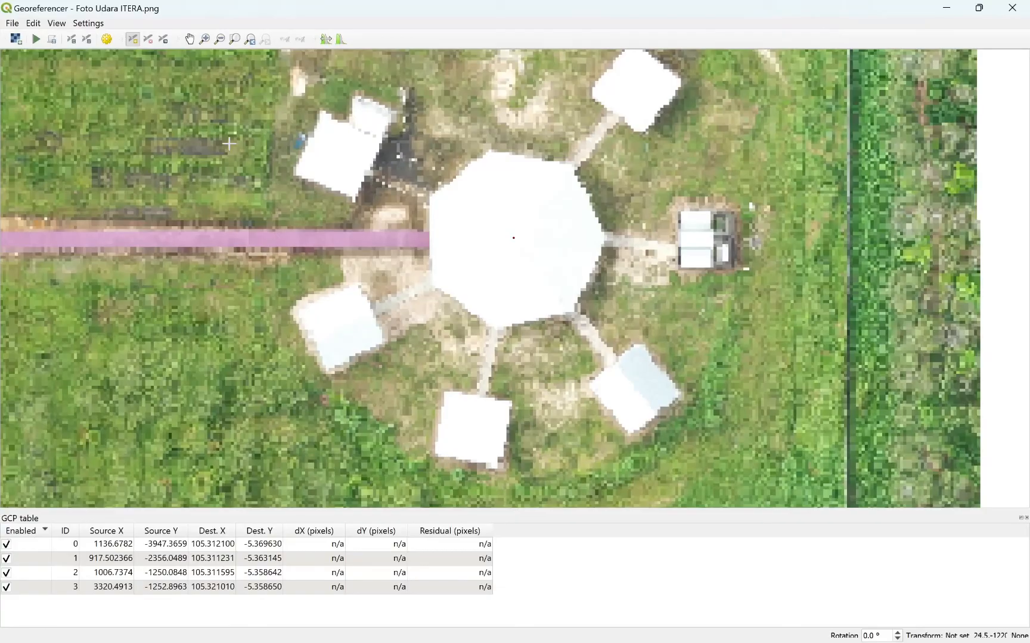
pyautogui.scroll(-1, 313, 175)
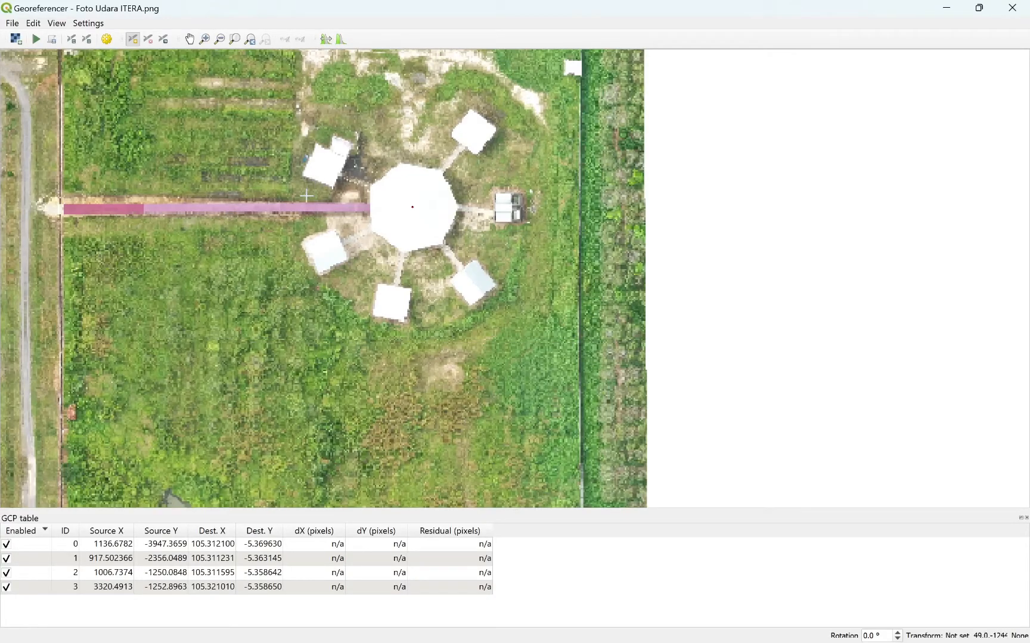
# Configure a Linear transformation in EPSG:4326 with the output raster Foto Udara ITERA_modified2 saved in the Citra Itera folder.
pyautogui.click(37, 40)
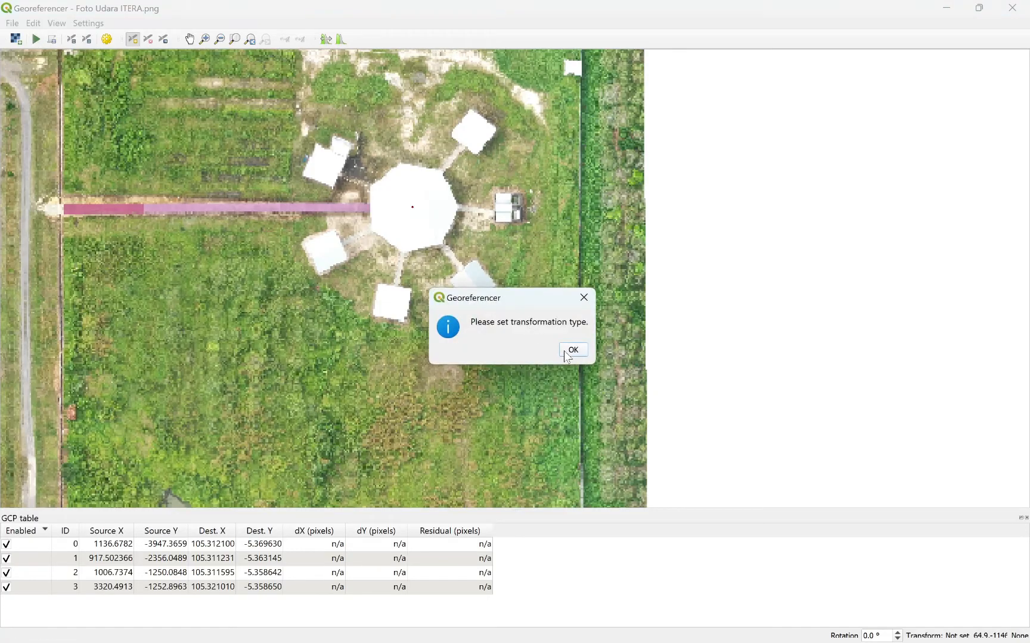
pyautogui.click(569, 350)
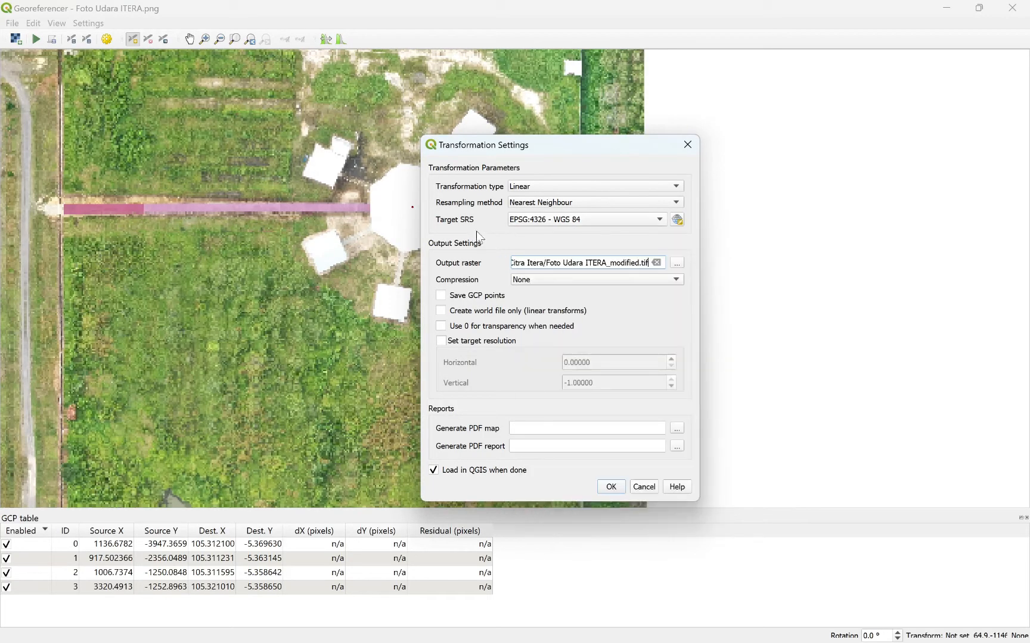
pyautogui.click(676, 263)
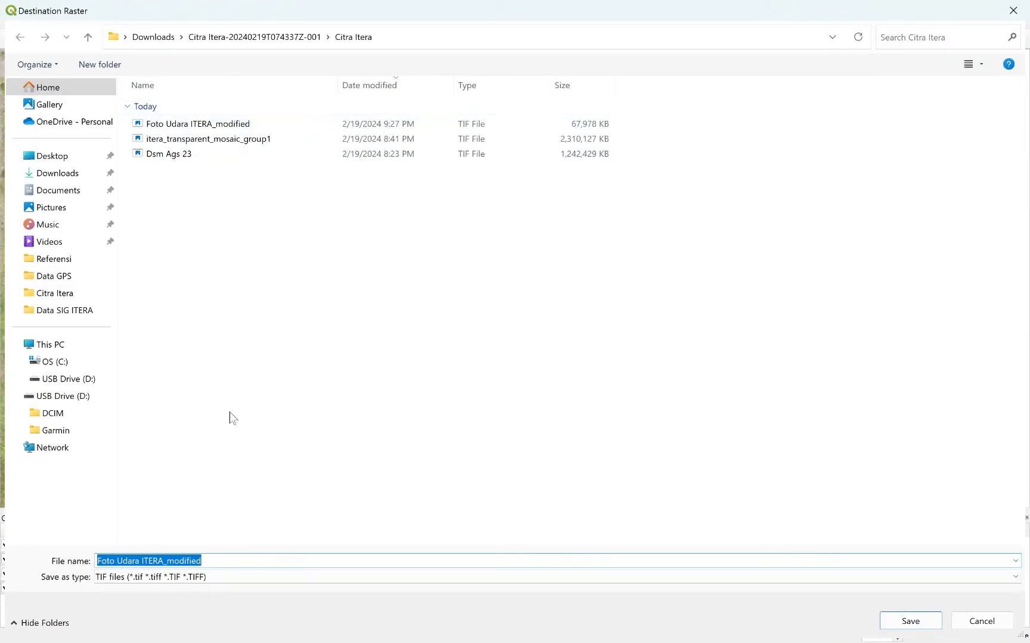
pyautogui.click(209, 561)
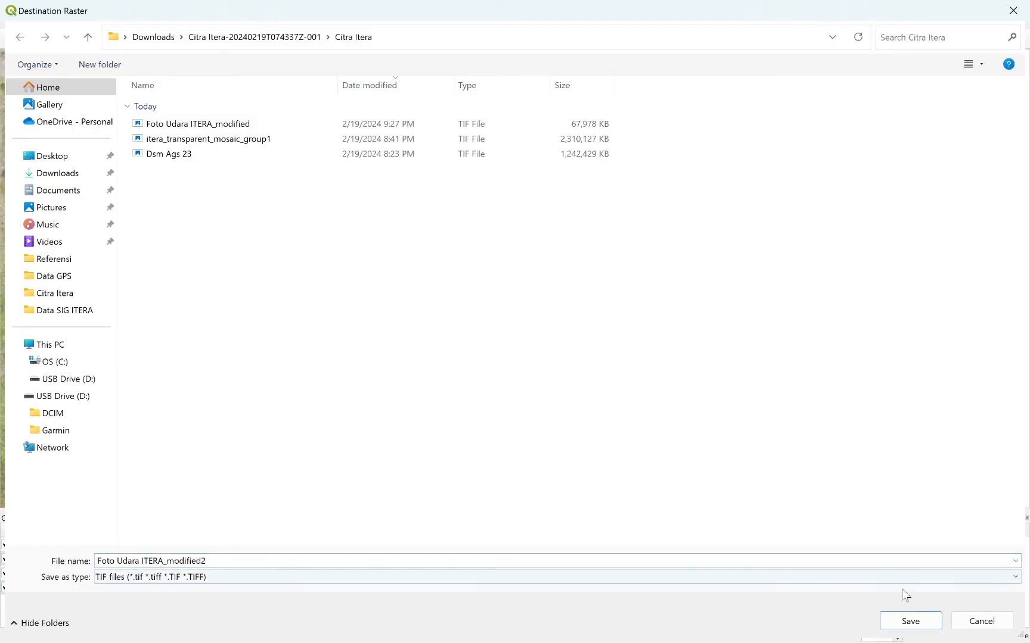
pyautogui.click(910, 621)
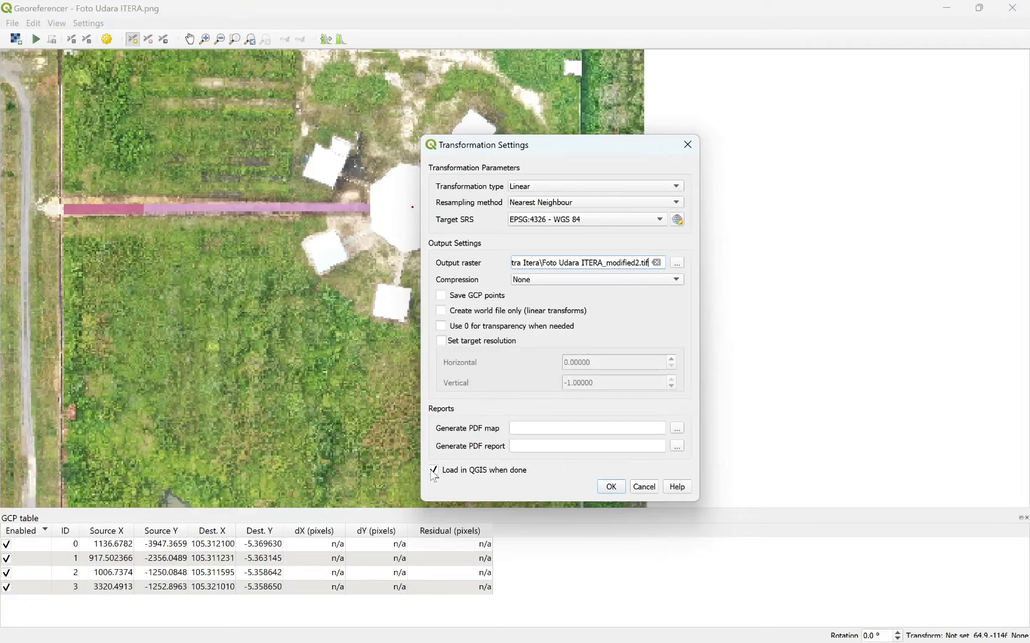
pyautogui.click(609, 493)
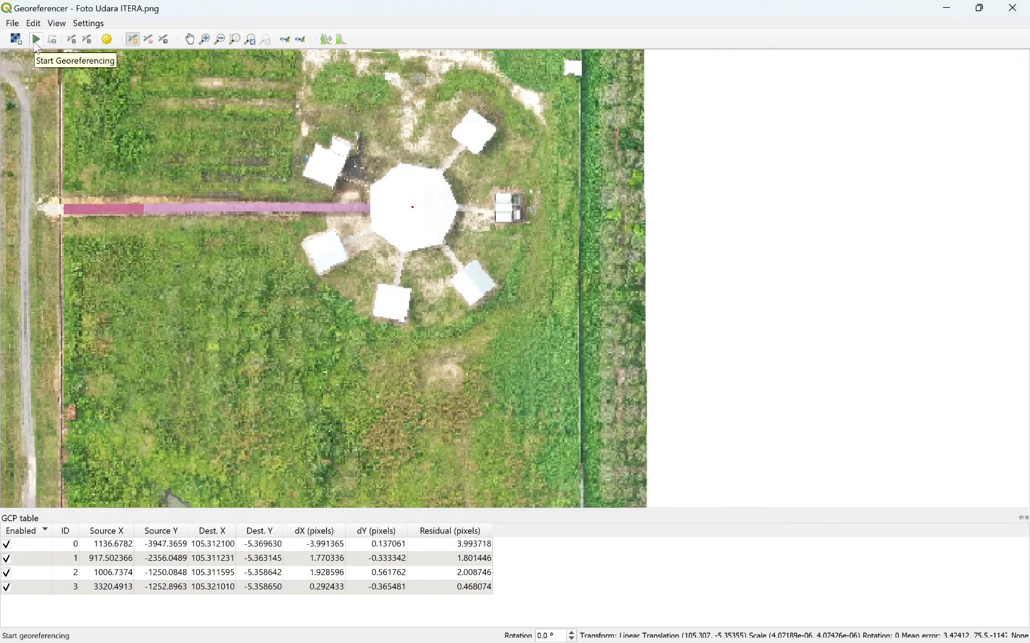
# Run the georeferencing, then minimize the Georeferencer and maximize the main QGIS window.
pyautogui.click(36, 40)
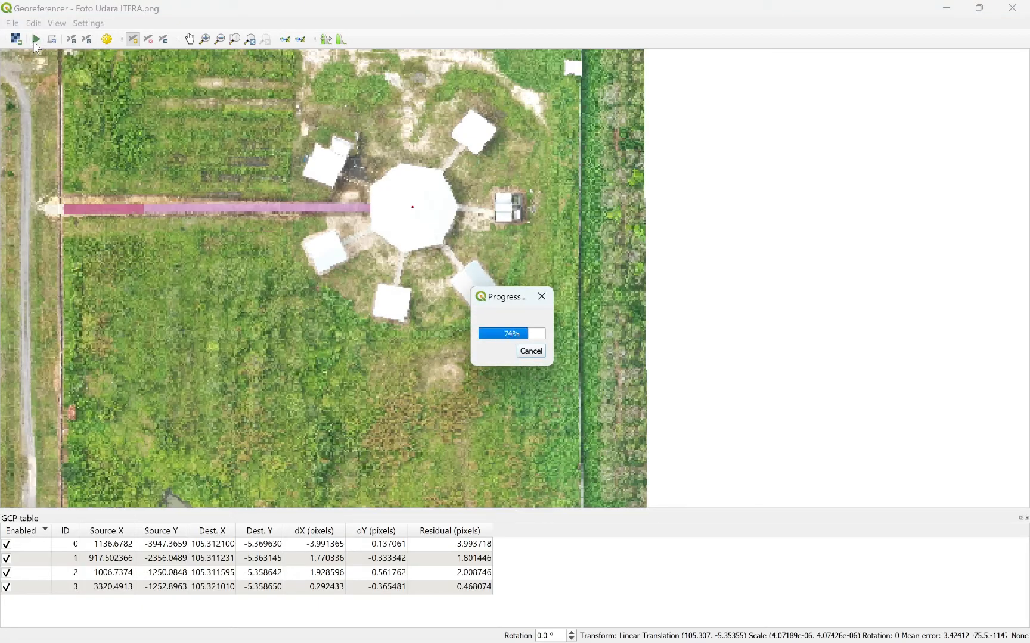
pyautogui.click(947, 10)
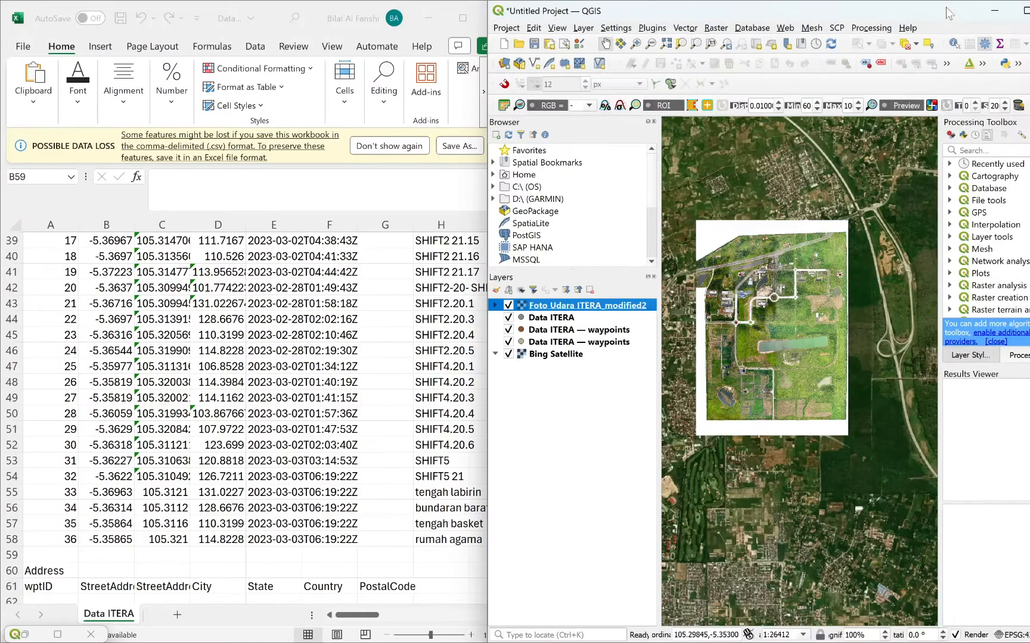
pyautogui.click(1026, 11)
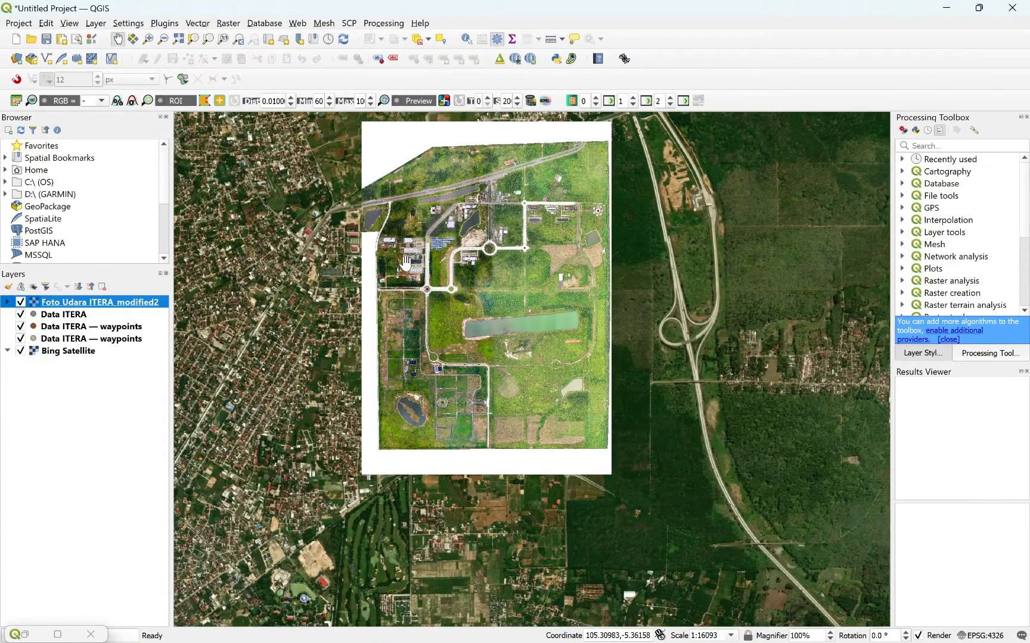
# Examine how the georeferenced aerial image aligns with the Bing Satellite roads along its western edge.
pyautogui.scroll(2, 423, 245)
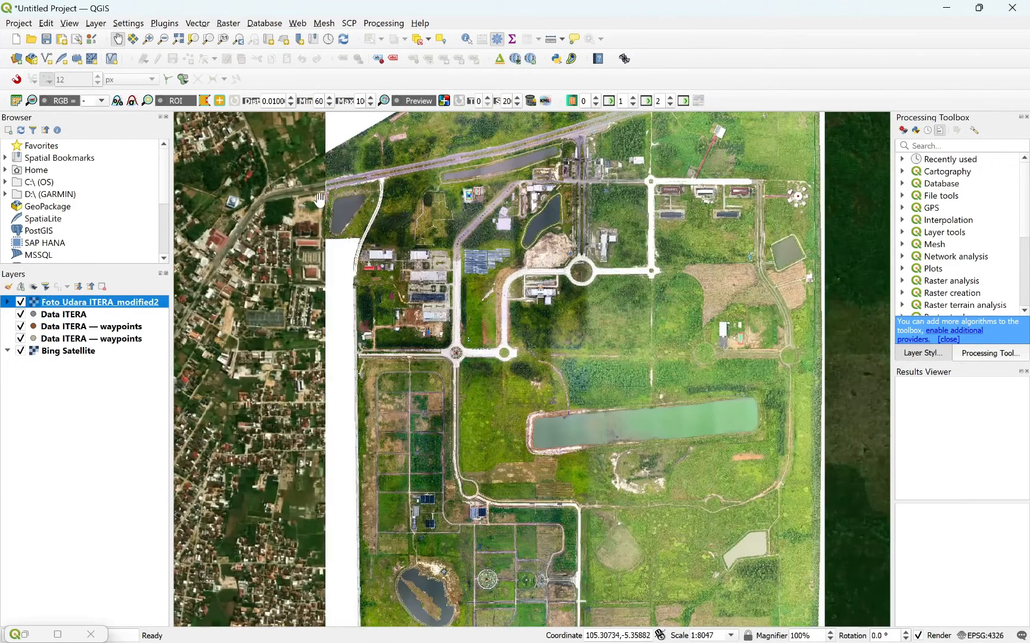
pyautogui.scroll(1, 344, 191)
pyautogui.moveTo(346, 180); pyautogui.dragTo(382, 290)
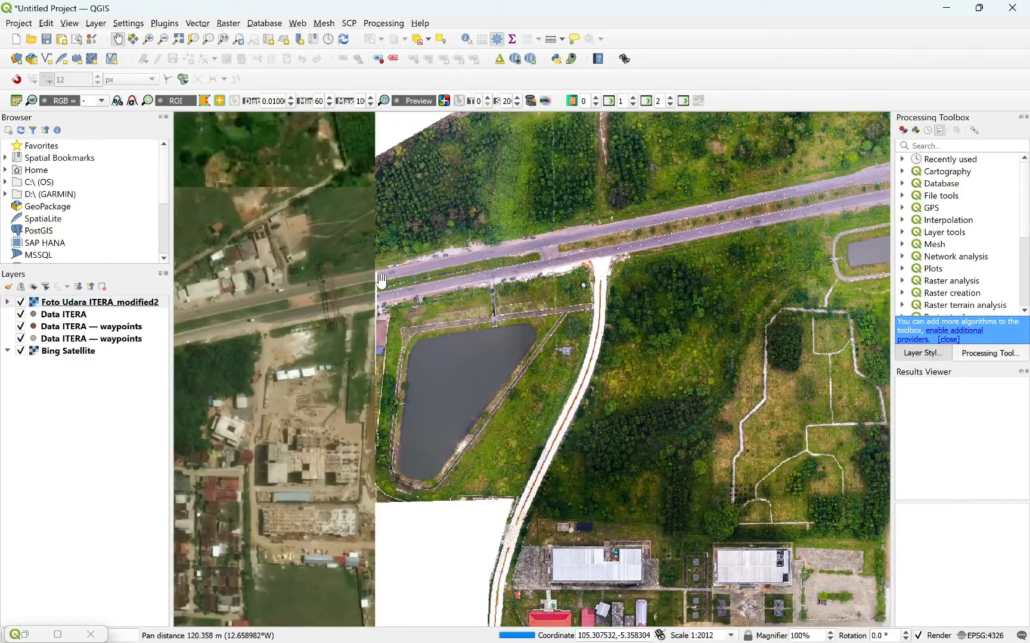
pyautogui.scroll(2, 381, 290)
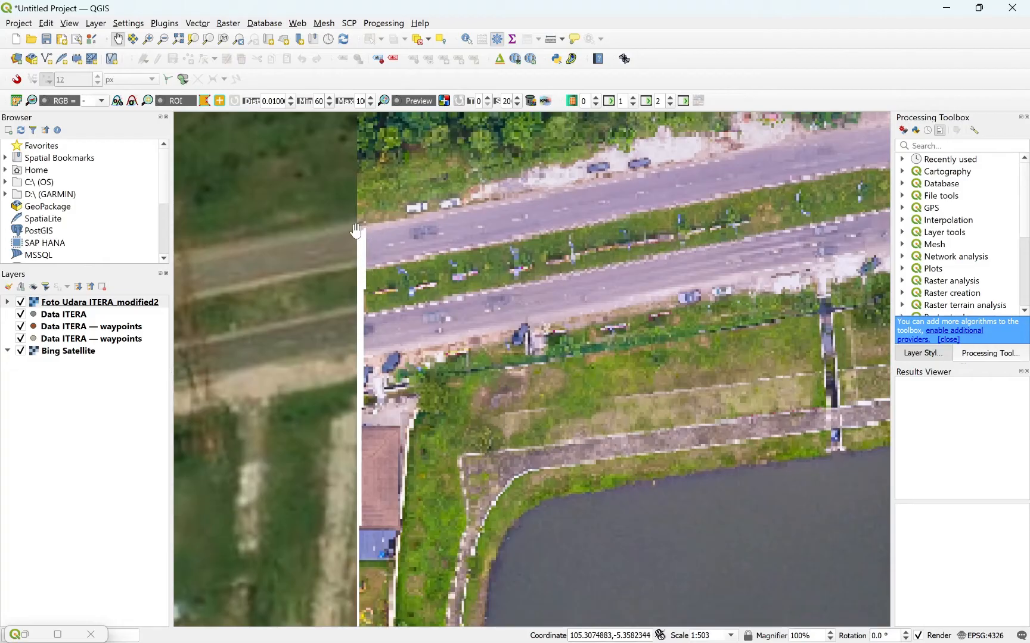
pyautogui.scroll(-1, 430, 230)
pyautogui.scroll(-3, 595, 285)
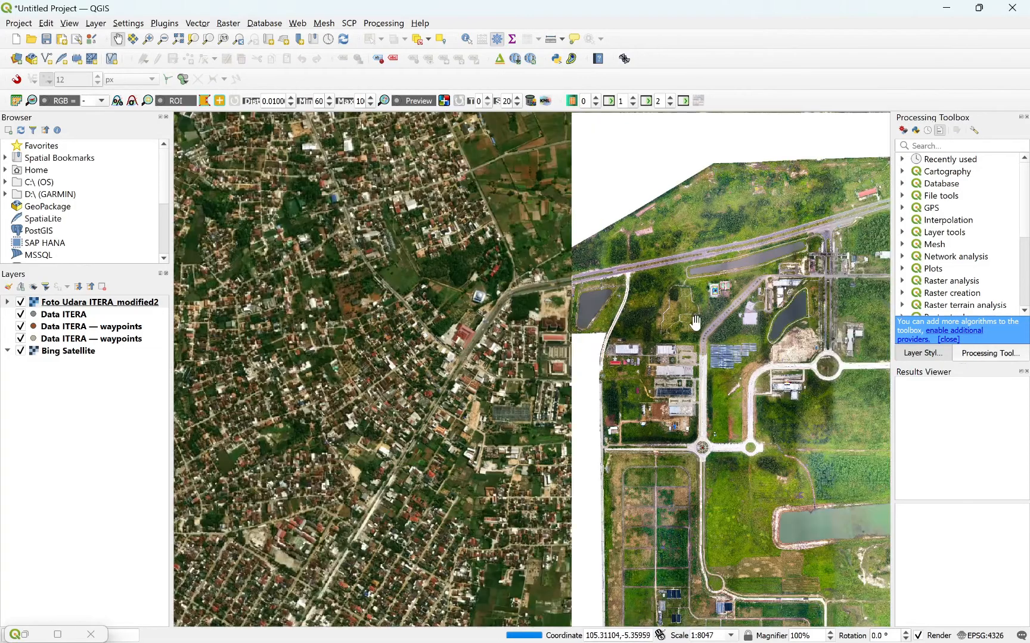
pyautogui.moveTo(695, 322); pyautogui.dragTo(555, 267)
pyautogui.scroll(-1, 644, 294)
pyautogui.moveTo(675, 325); pyautogui.dragTo(601, 299)
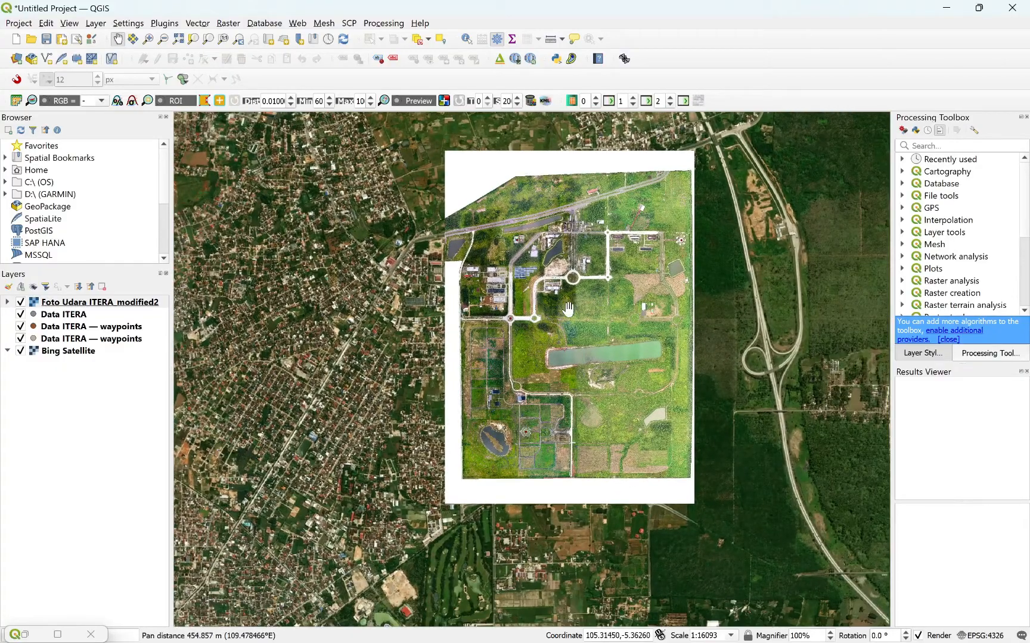
# Move the Data ITERA layer above Foto Udara ITERA_modified2, and leave only the aerial raster visible.
pyautogui.click(62, 319)
pyautogui.moveTo(65, 320); pyautogui.dragTo(63, 299)
pyautogui.scroll(1, 558, 337)
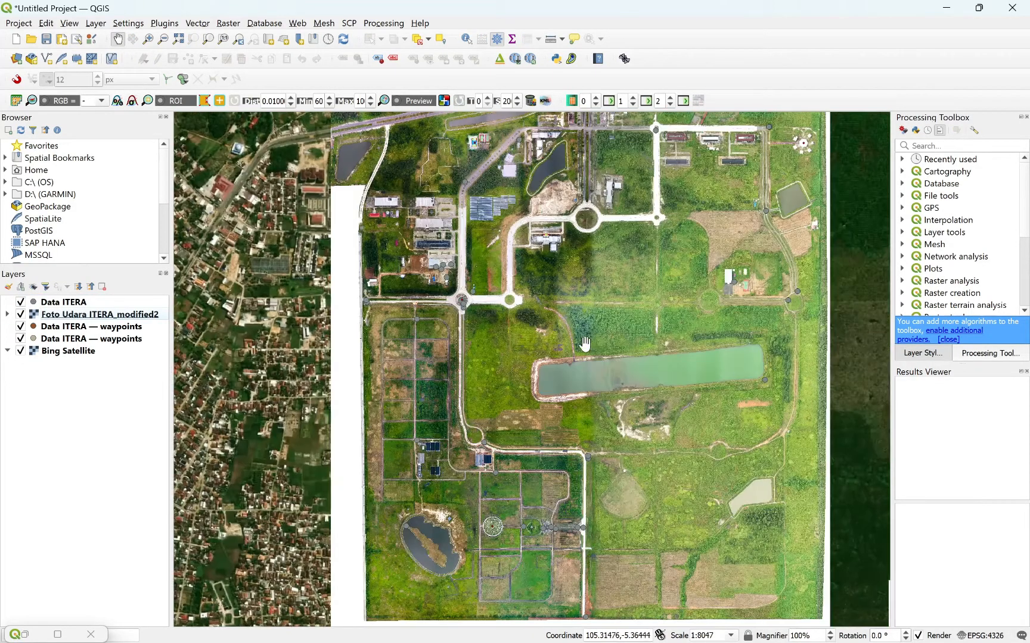
pyautogui.scroll(-1, 601, 344)
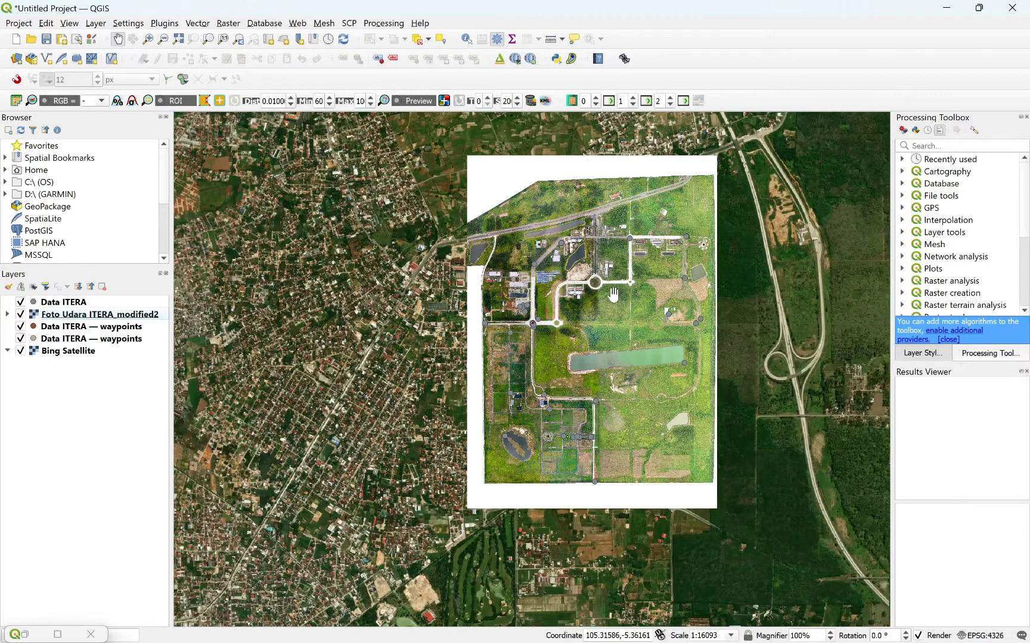
pyautogui.hotkey('ctrl', 'shift', 'h')
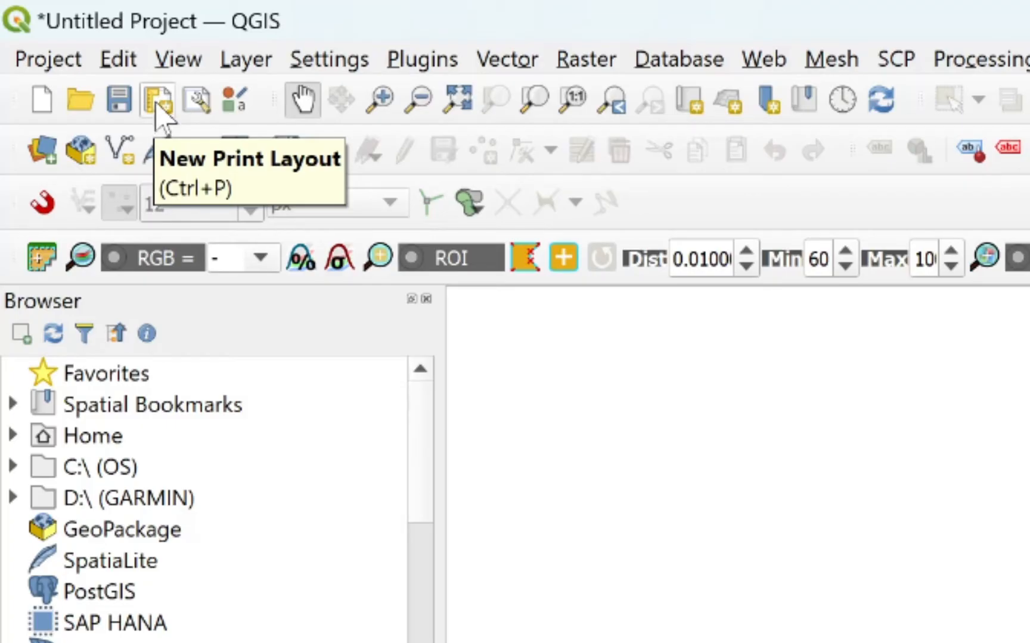
# Create a print layout titled Basemap ITERA-SIG and open its page properties.
pyautogui.click(157, 102)
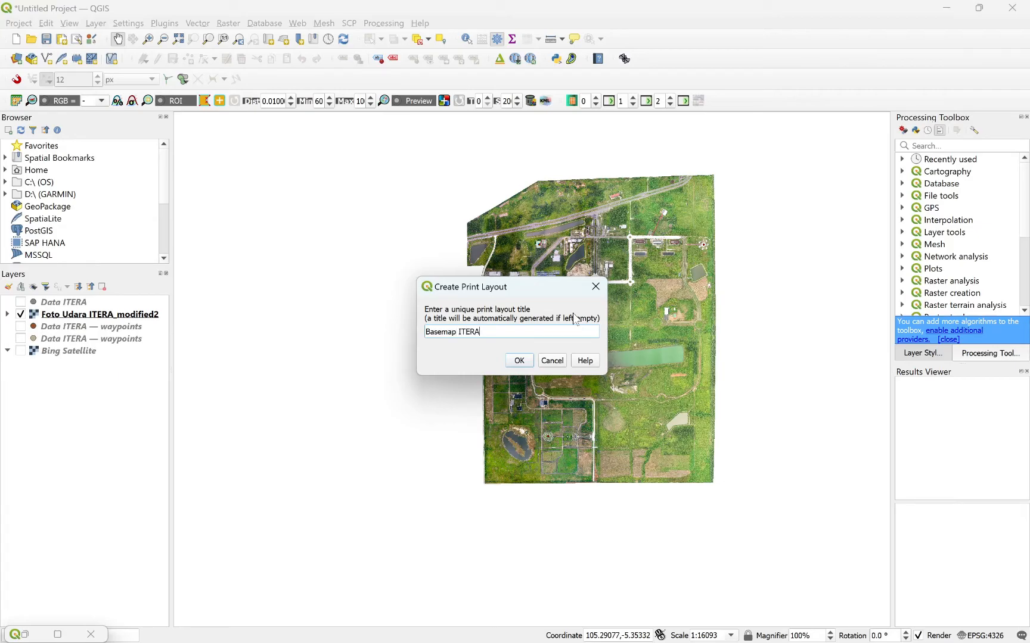
pyautogui.press('Return')
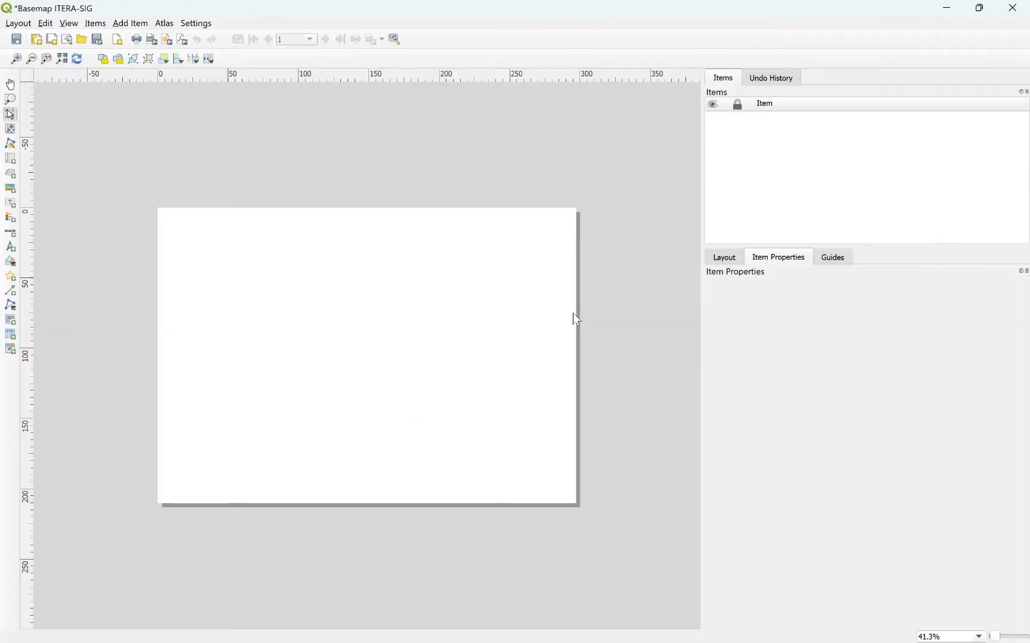
pyautogui.rightClick(363, 294)
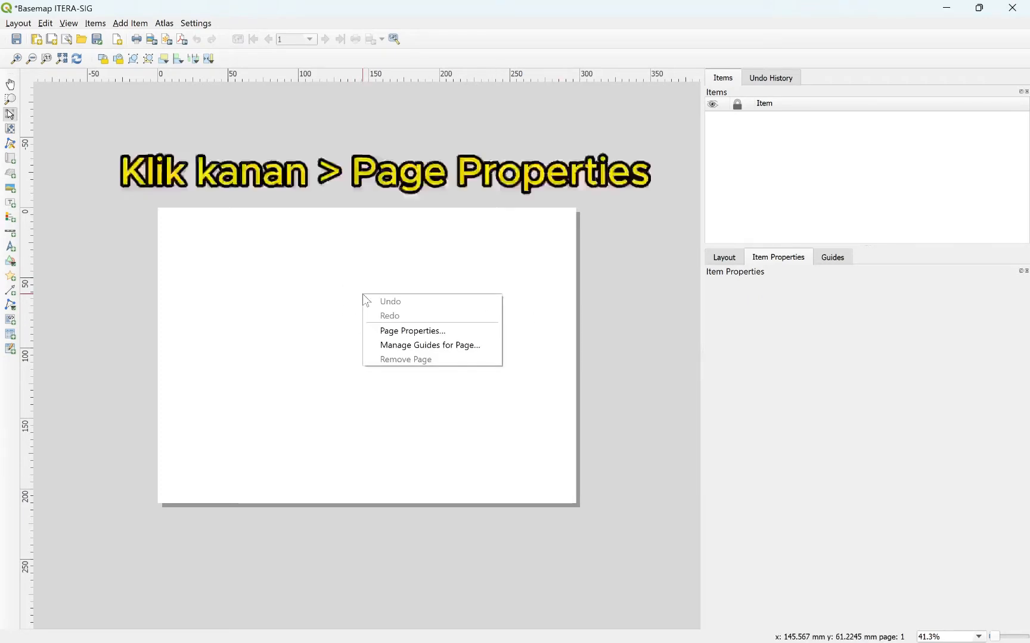
pyautogui.click(378, 332)
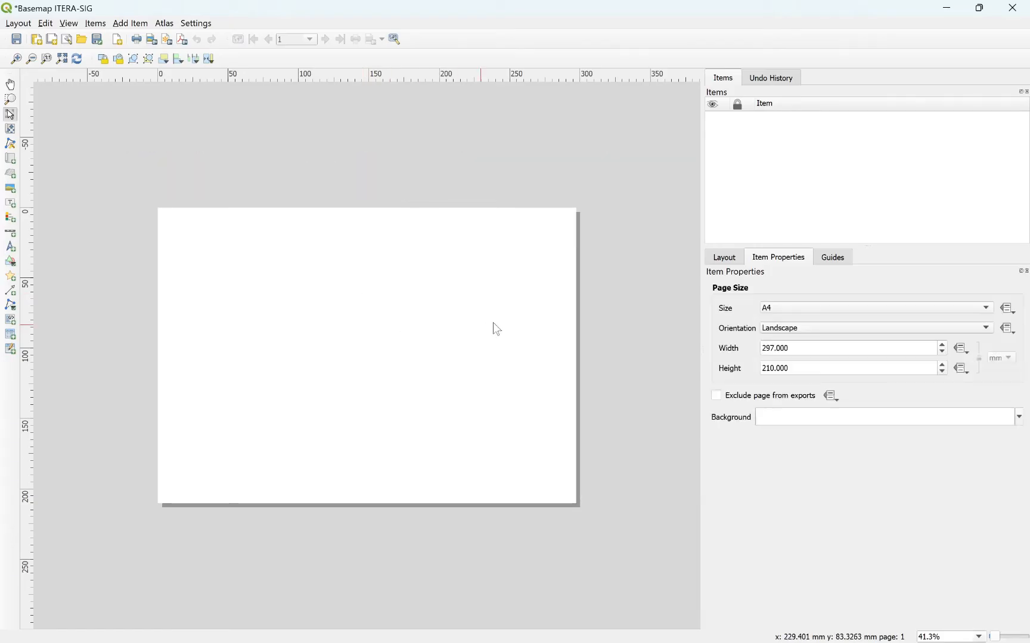
# Set the layout page size to A3 with portrait orientation.
pyautogui.click(774, 310)
pyautogui.click(776, 296)
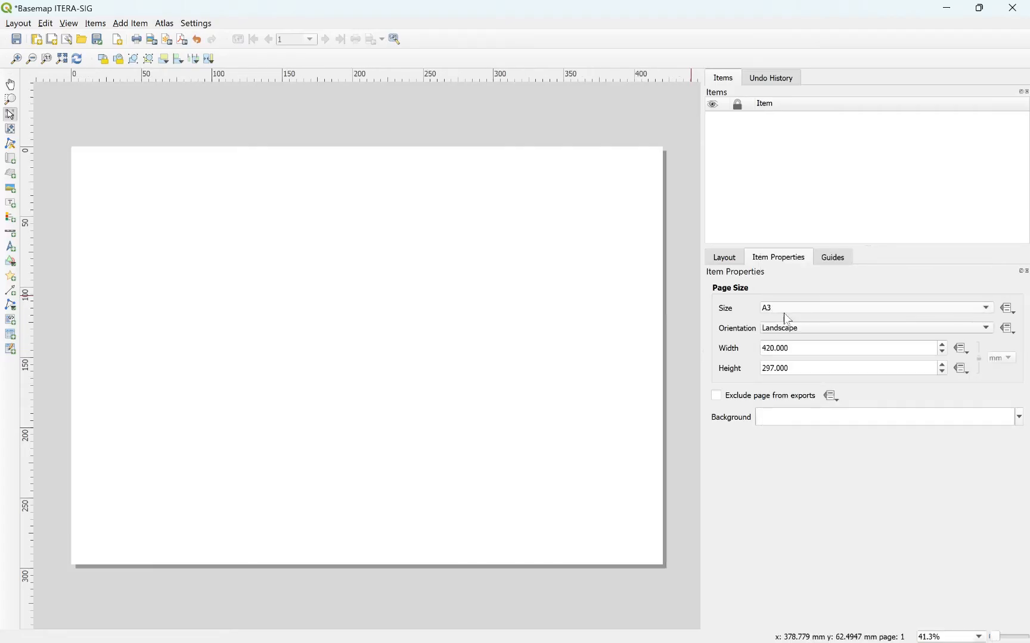
pyautogui.click(786, 329)
pyautogui.click(786, 315)
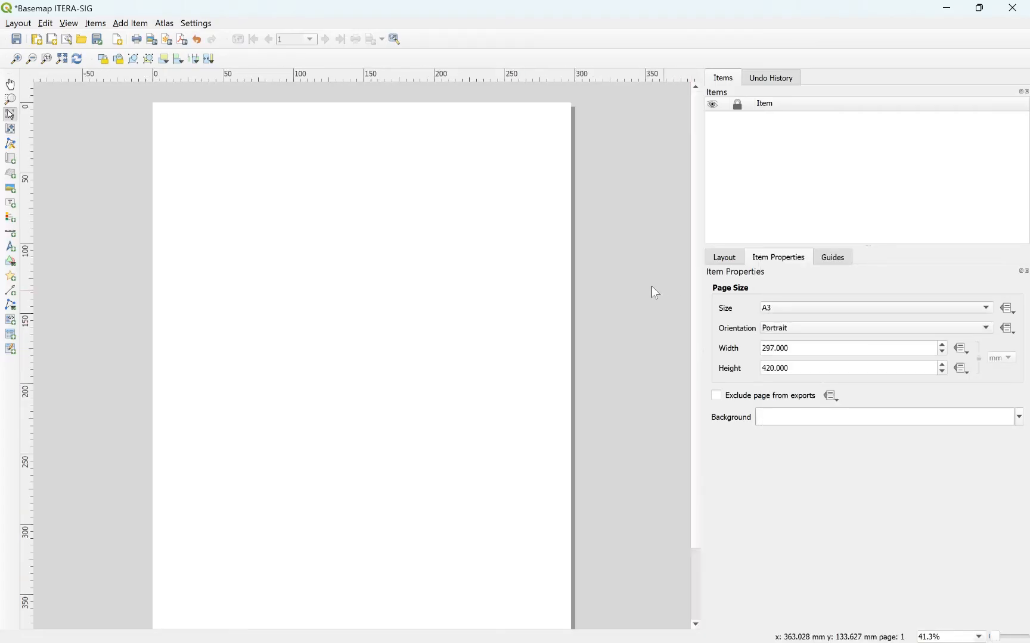
pyautogui.scroll(-1, 652, 286)
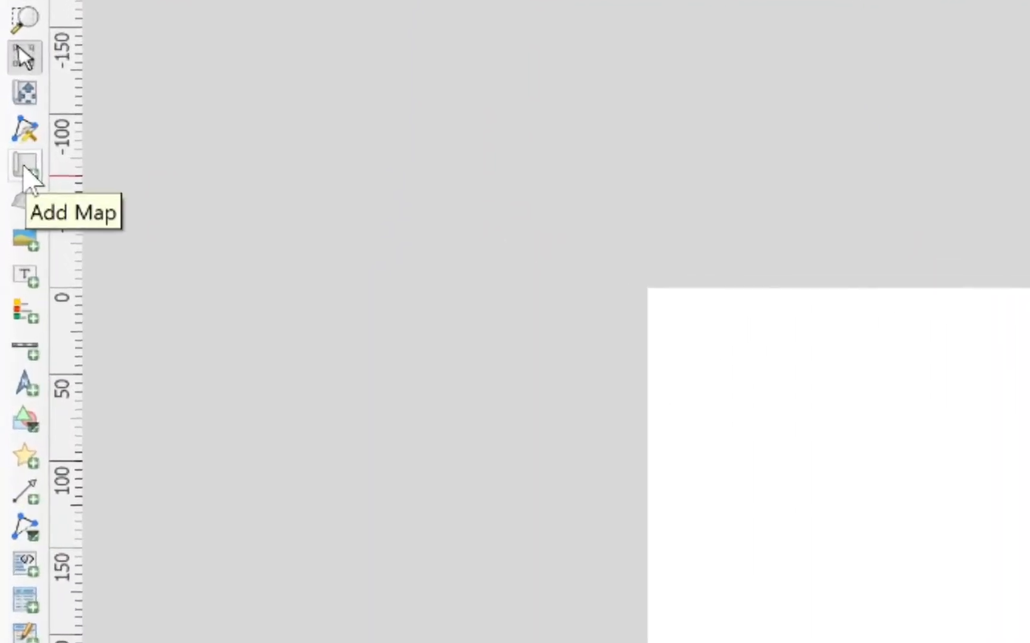
# Add a map covering the whole page, and zoom and shift its content until the aerial image fits.
pyautogui.click(41, 186)
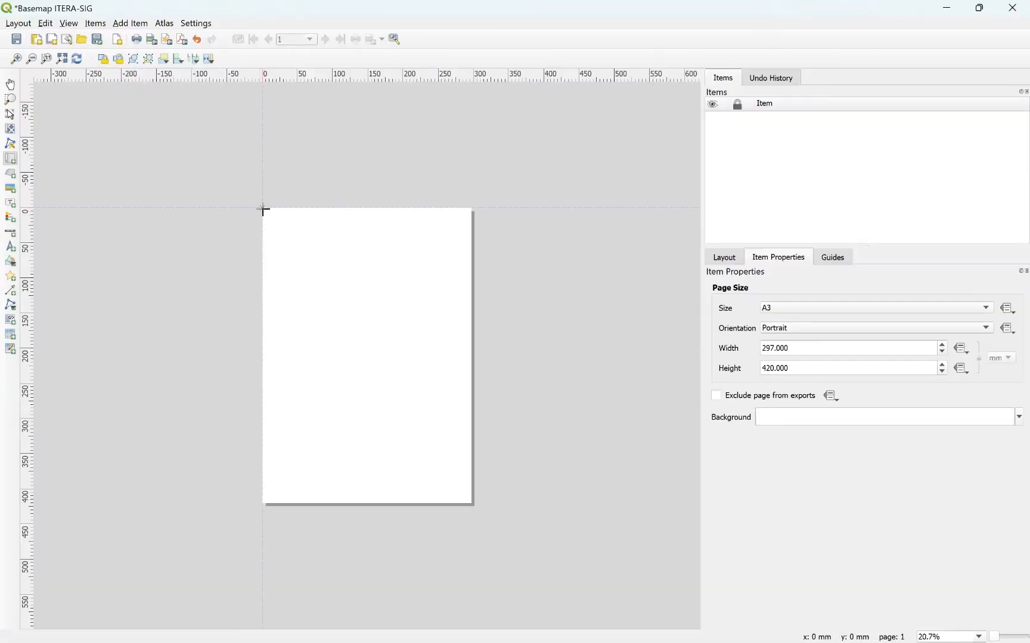
pyautogui.moveTo(262, 209); pyautogui.dragTo(471, 504)
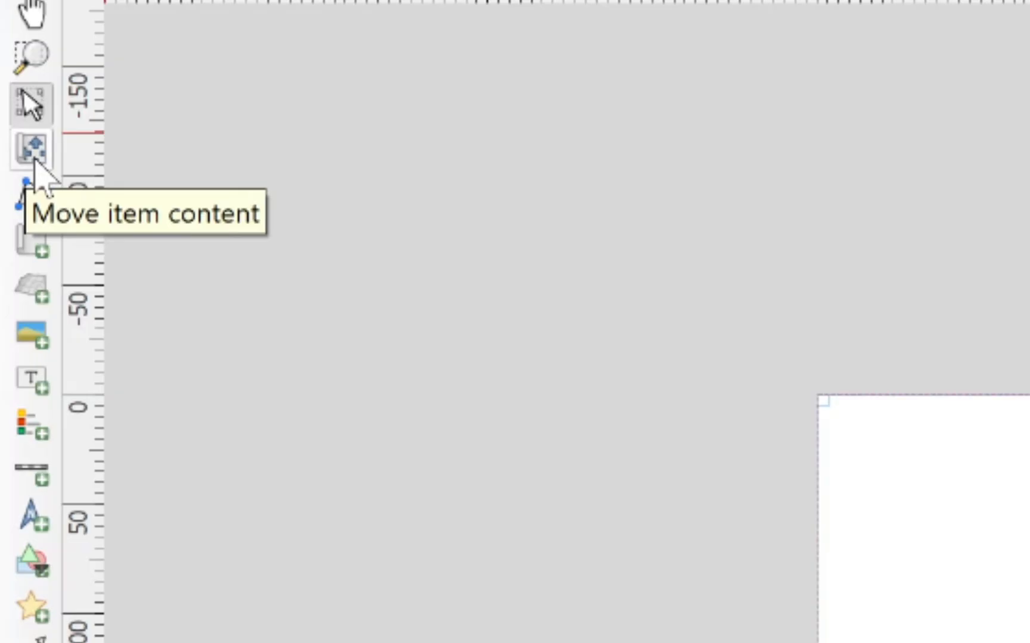
pyautogui.click(35, 167)
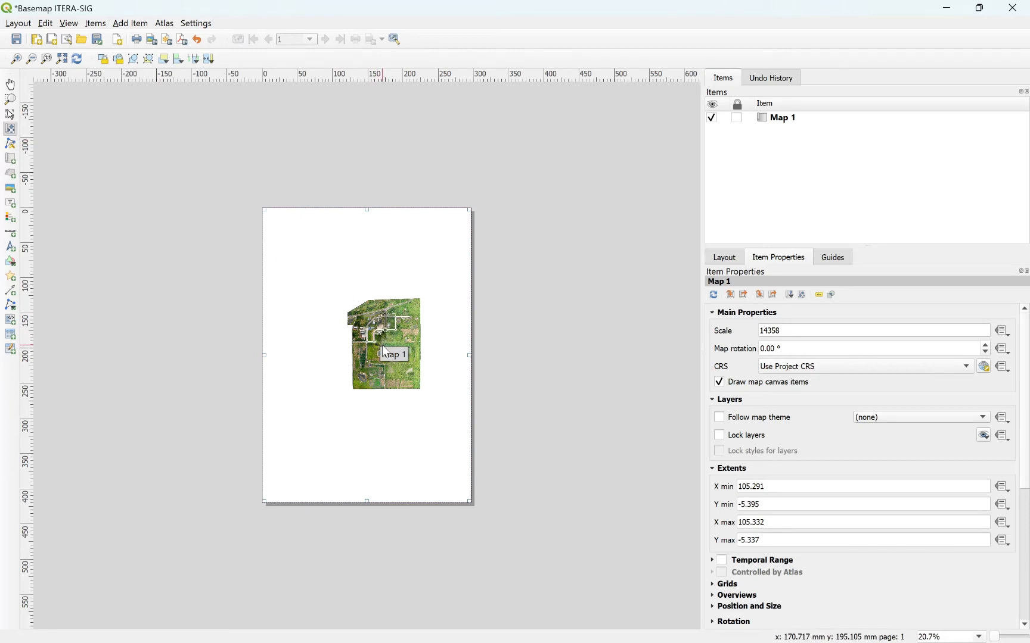
pyautogui.scroll(1, 379, 344)
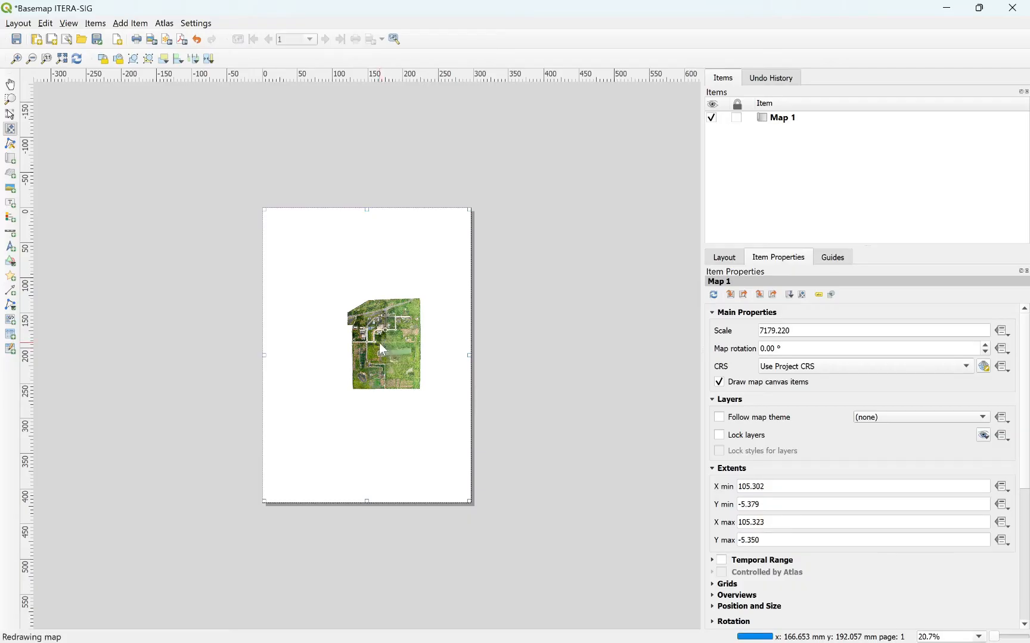
pyautogui.moveTo(404, 346); pyautogui.dragTo(386, 349)
pyautogui.scroll(1, 386, 352)
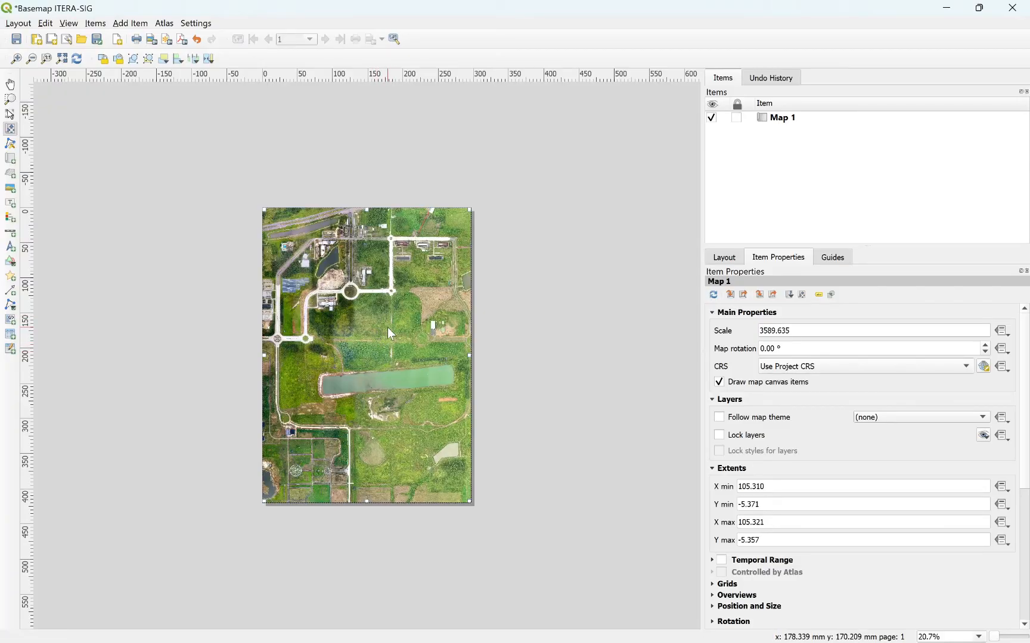
pyautogui.scroll(-1, 388, 329)
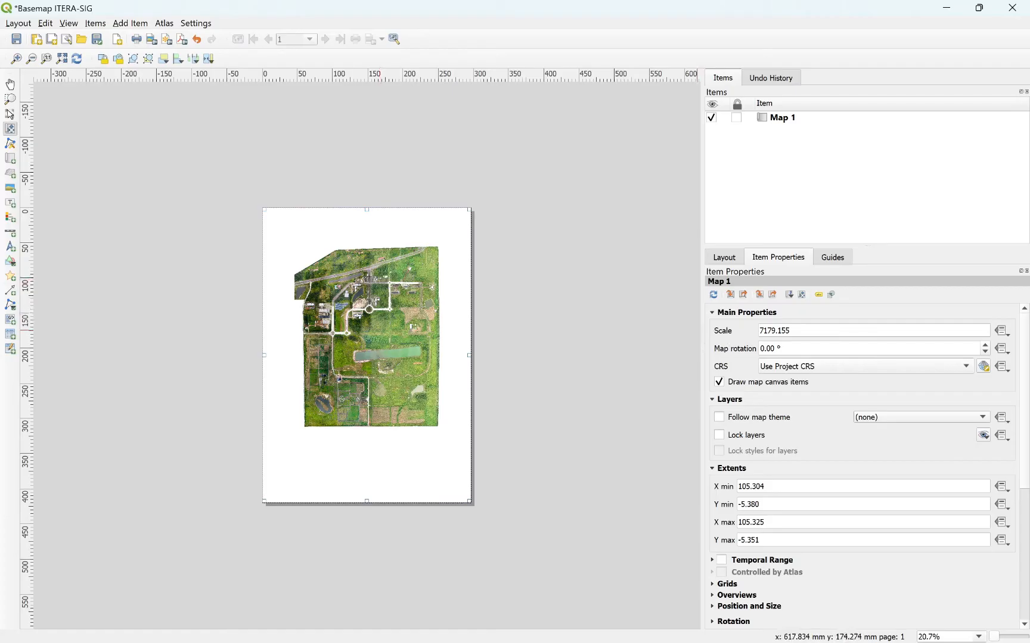
# Set the map scale to 6000.
pyautogui.moveTo(792, 330); pyautogui.dragTo(717, 339)
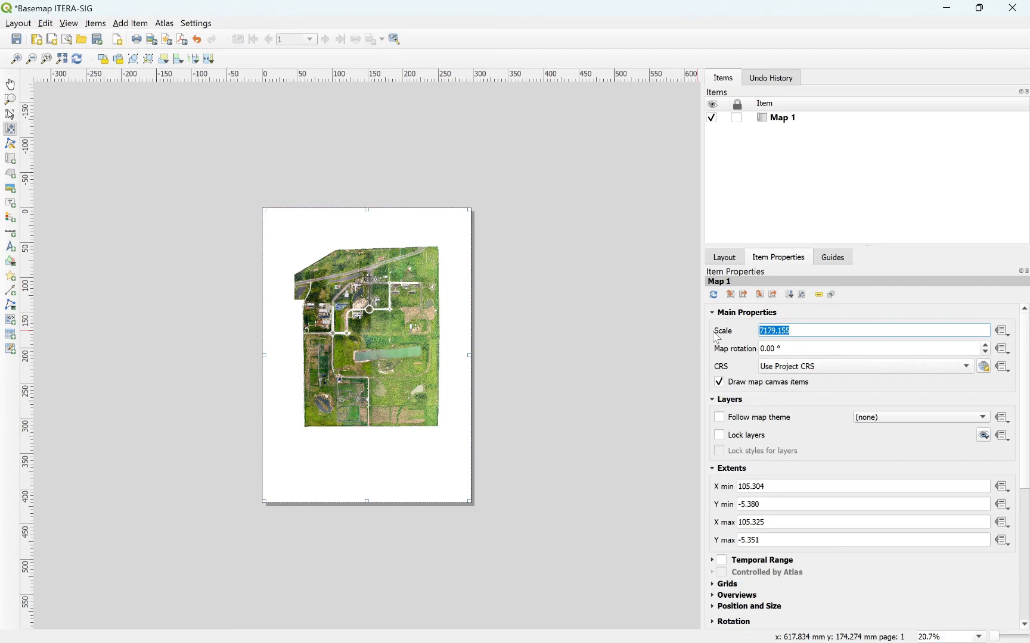
pyautogui.write('6000')
pyautogui.press('Return')
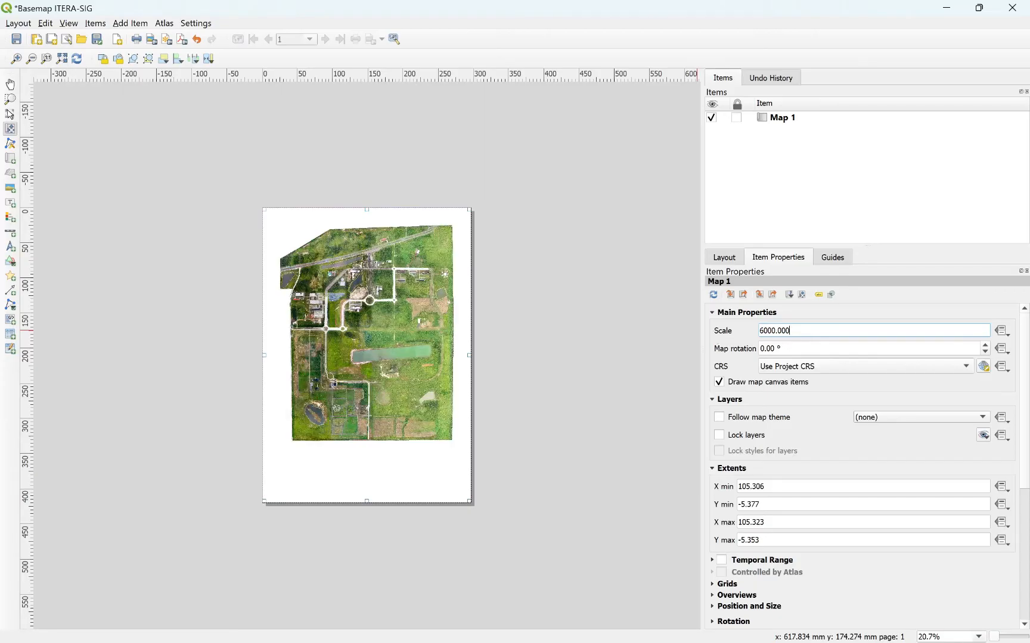
# Set the map scale to 5000 and shift the aerial image down within the page.
pyautogui.moveTo(790, 330); pyautogui.dragTo(735, 337)
pyautogui.write('5000')
pyautogui.press('Return')
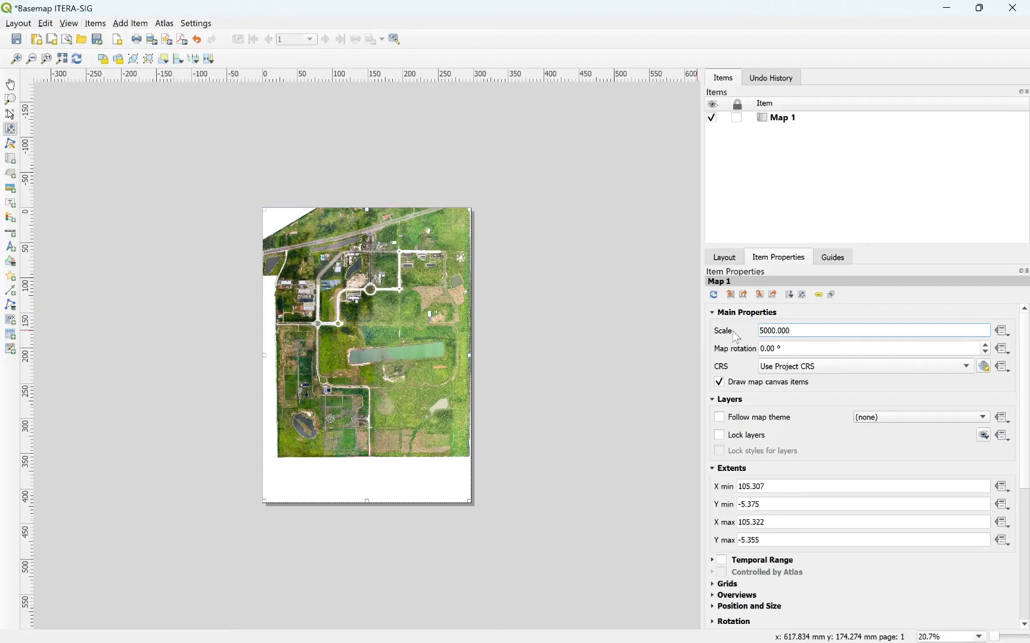
pyautogui.moveTo(399, 323); pyautogui.dragTo(399, 344)
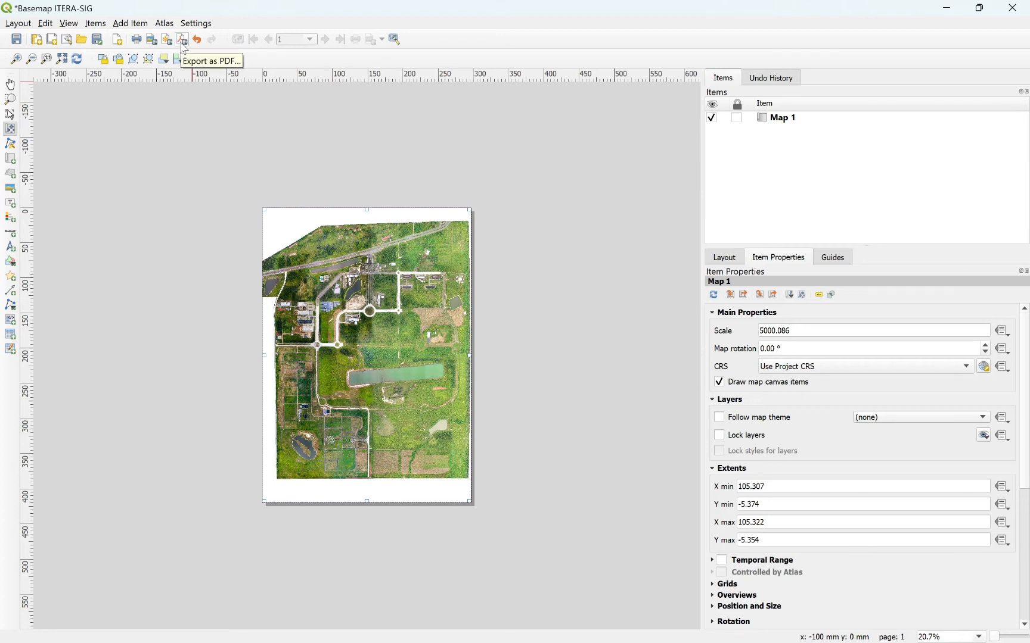
# Start a PDF export of the layout as Basemap ITERA-SIG in the Citra Itera folder.
pyautogui.click(13, 26)
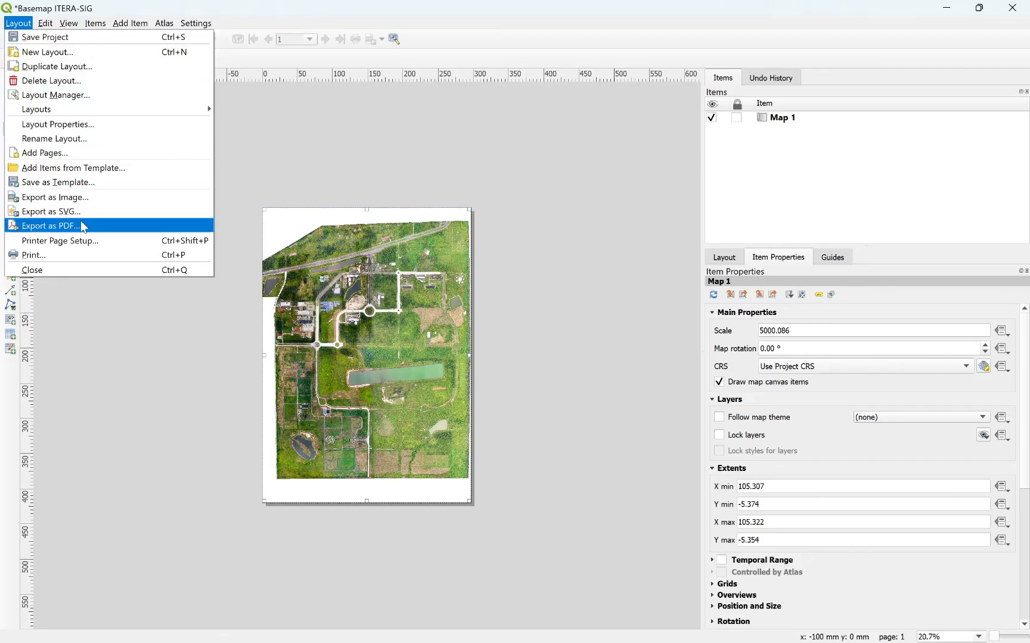
pyautogui.click(249, 54)
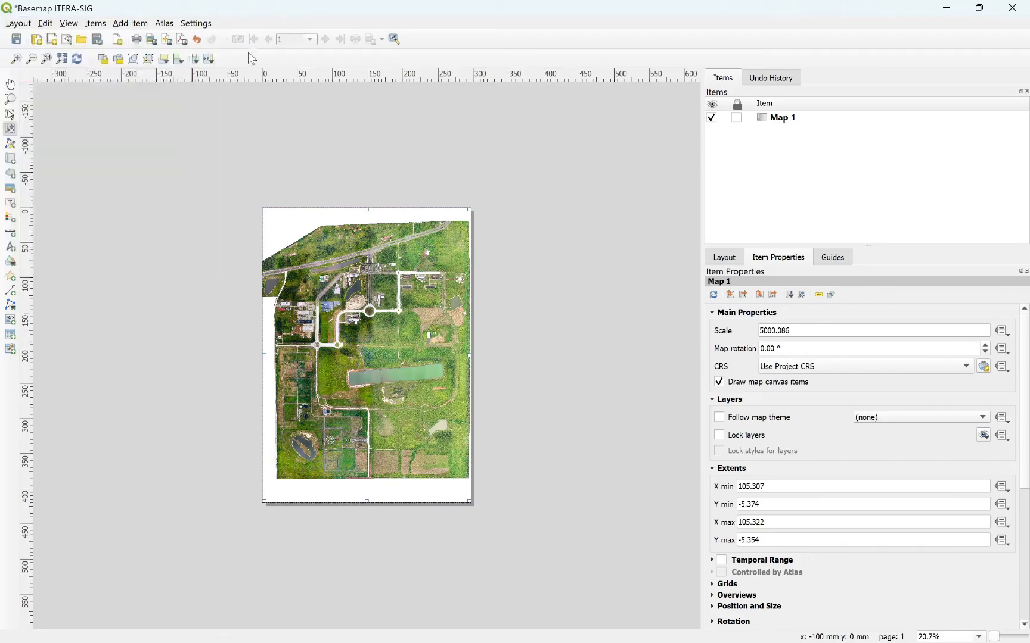
pyautogui.click(184, 45)
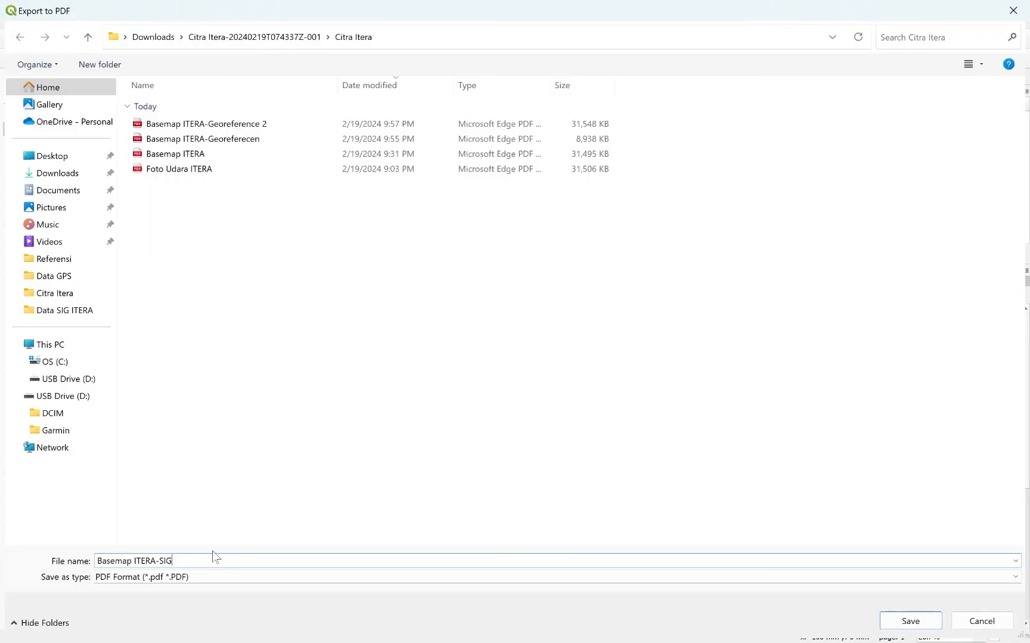
pyautogui.click(916, 625)
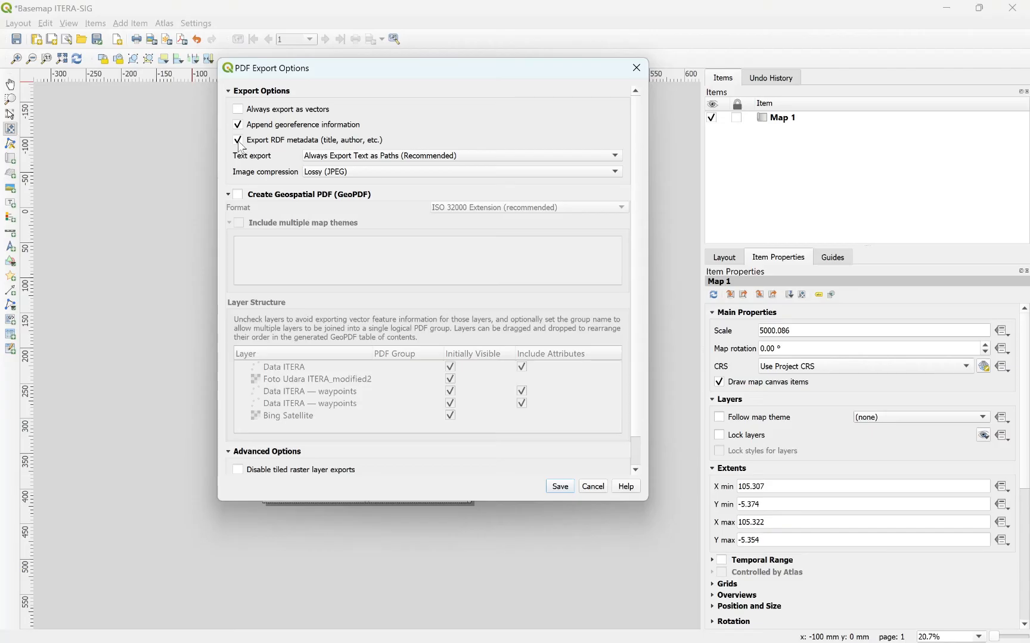
# Keep Lossy (JPEG) image compression and enable Create Geospatial PDF (GeoPDF) for the export.
pyautogui.click(361, 174)
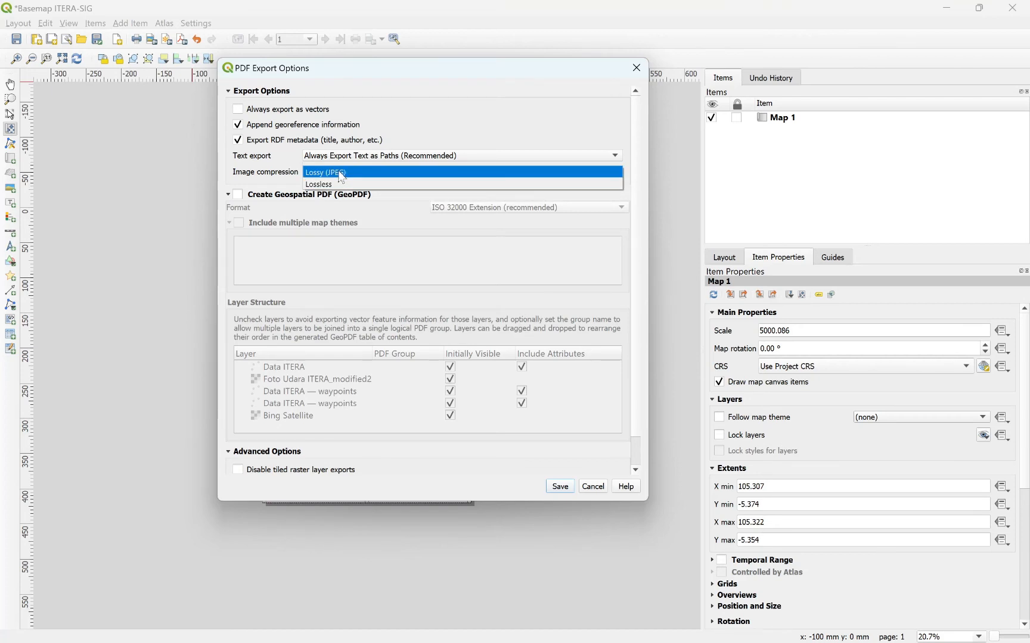
pyautogui.click(339, 173)
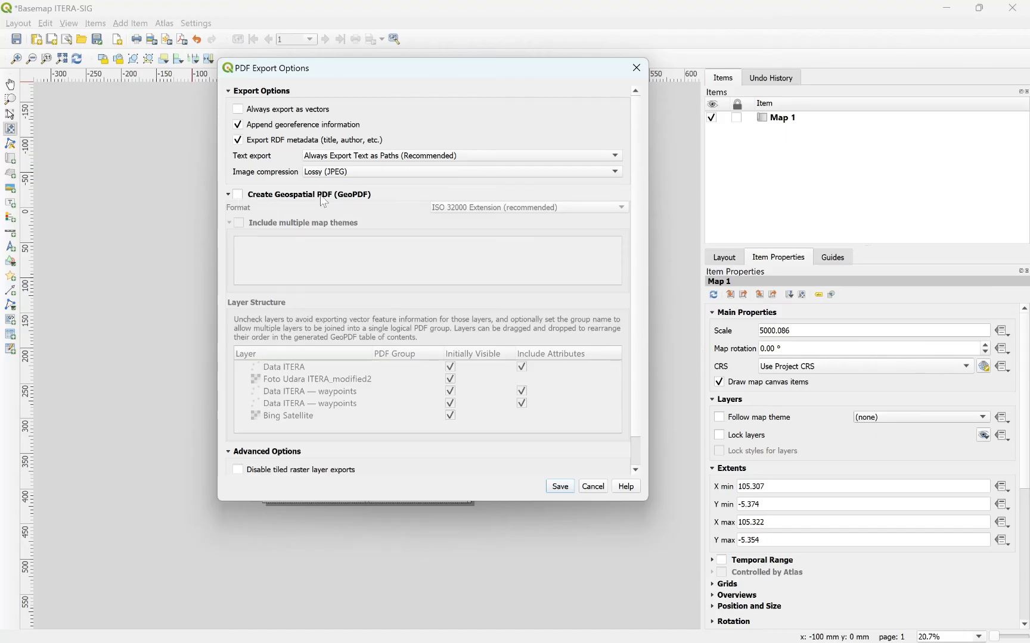
pyautogui.click(237, 197)
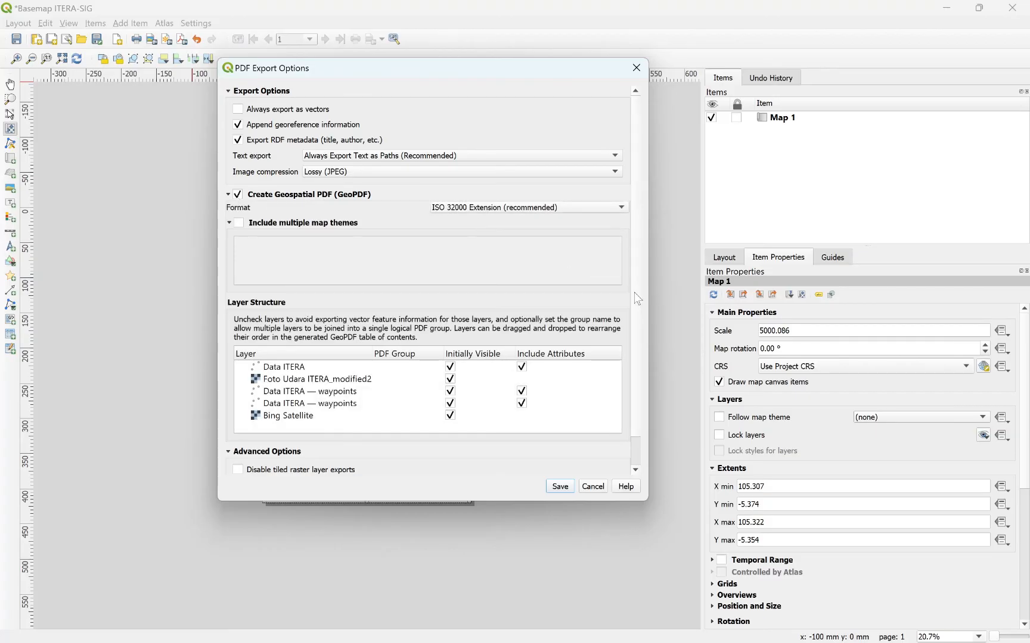
# Leave only Foto Udara ITERA_modified2 initially visible, exclude all layers' attributes, and export the PDF.
pyautogui.scroll(-1, 637, 299)
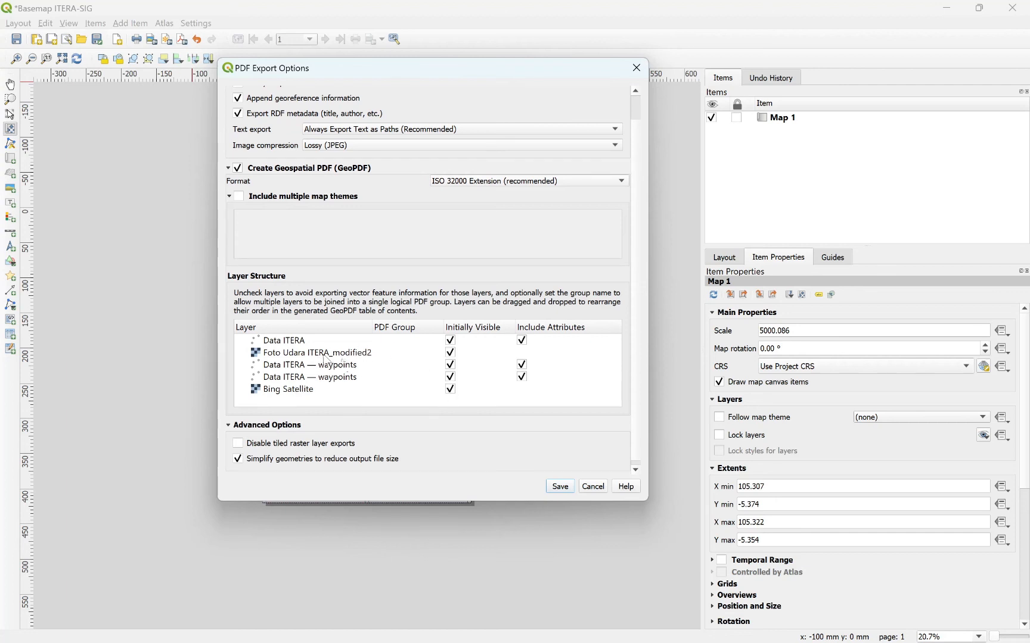
pyautogui.click(451, 390)
pyautogui.click(450, 378)
pyautogui.click(522, 377)
pyautogui.click(522, 365)
pyautogui.click(451, 364)
pyautogui.click(450, 340)
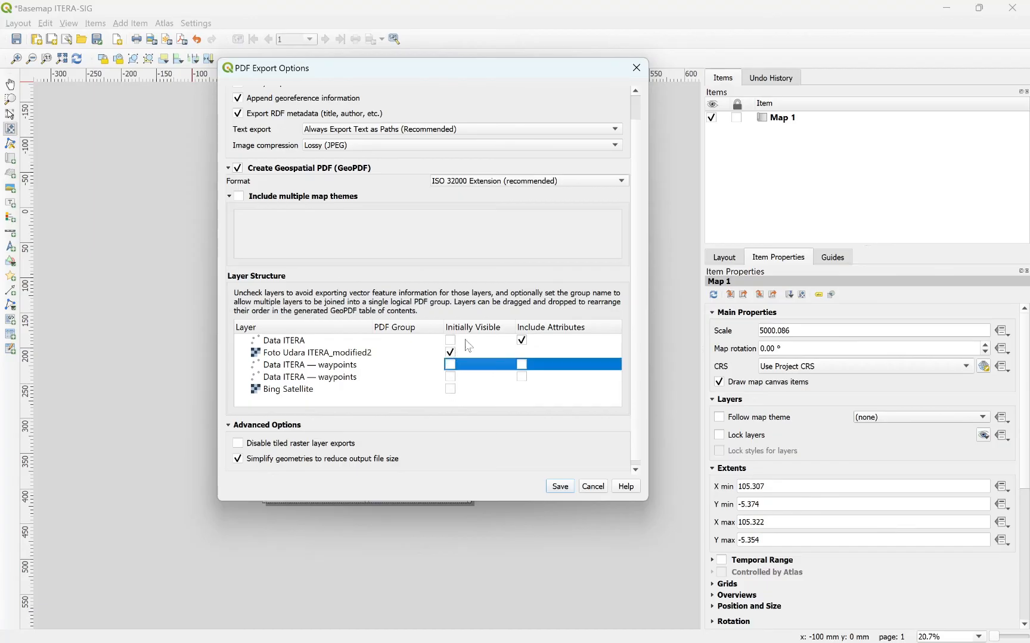
pyautogui.click(522, 341)
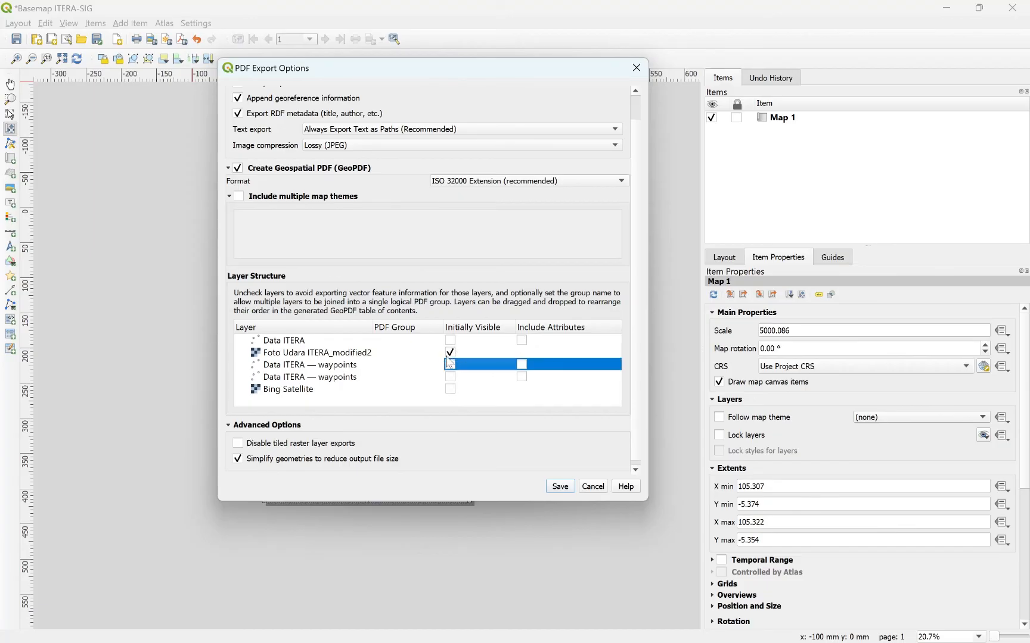
pyautogui.click(636, 324)
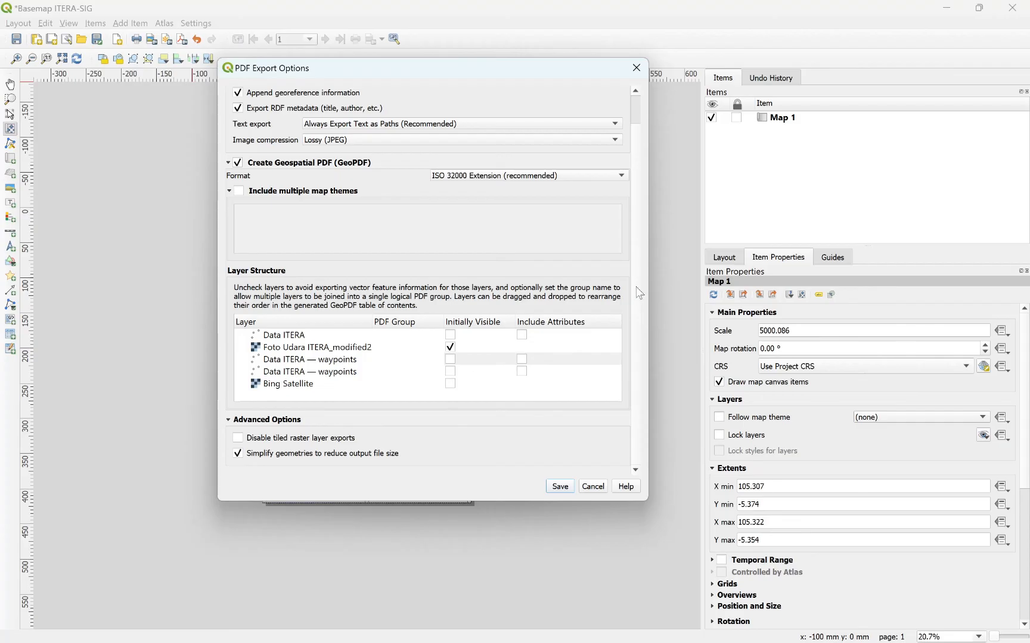
pyautogui.click(560, 486)
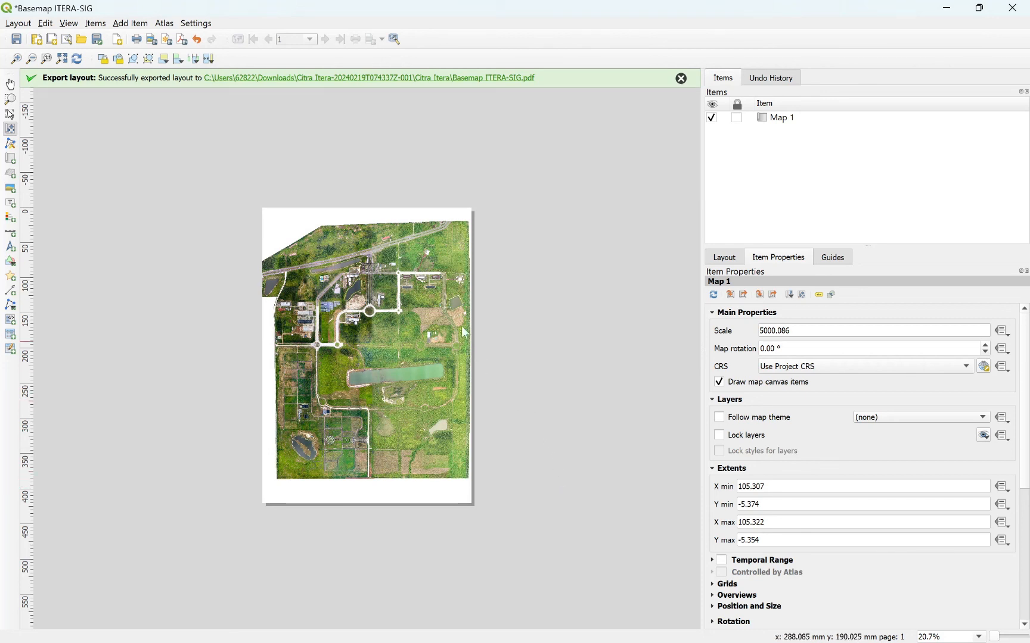
# Switch to File Explorer, open Basemap ITERA-SIG.pdf from the Citra Itera folder, and inspect the exported aerial map.
pyautogui.moveTo(452, 626)
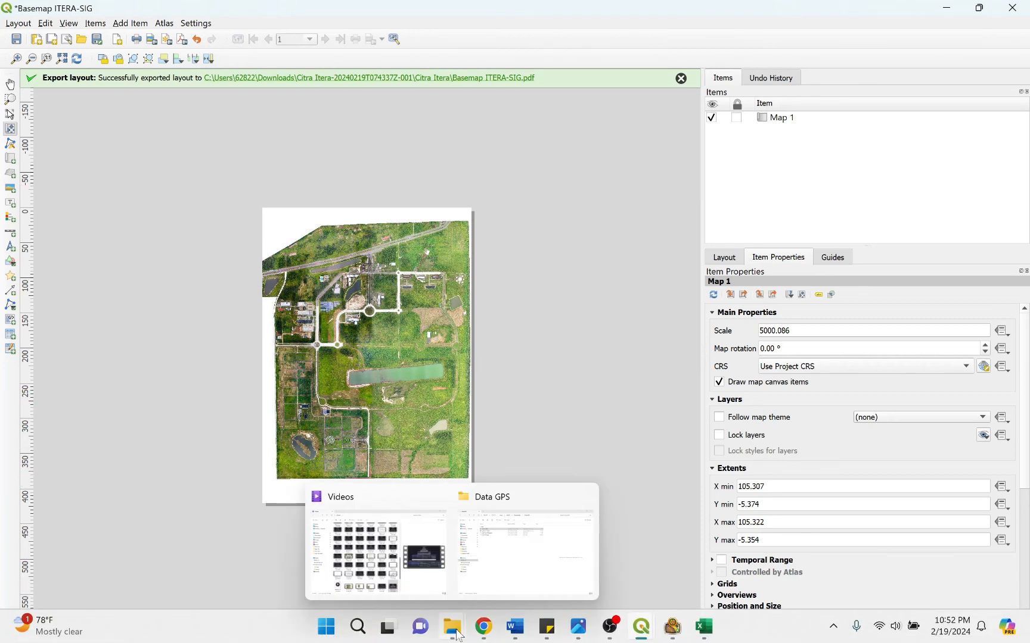
pyautogui.click(509, 558)
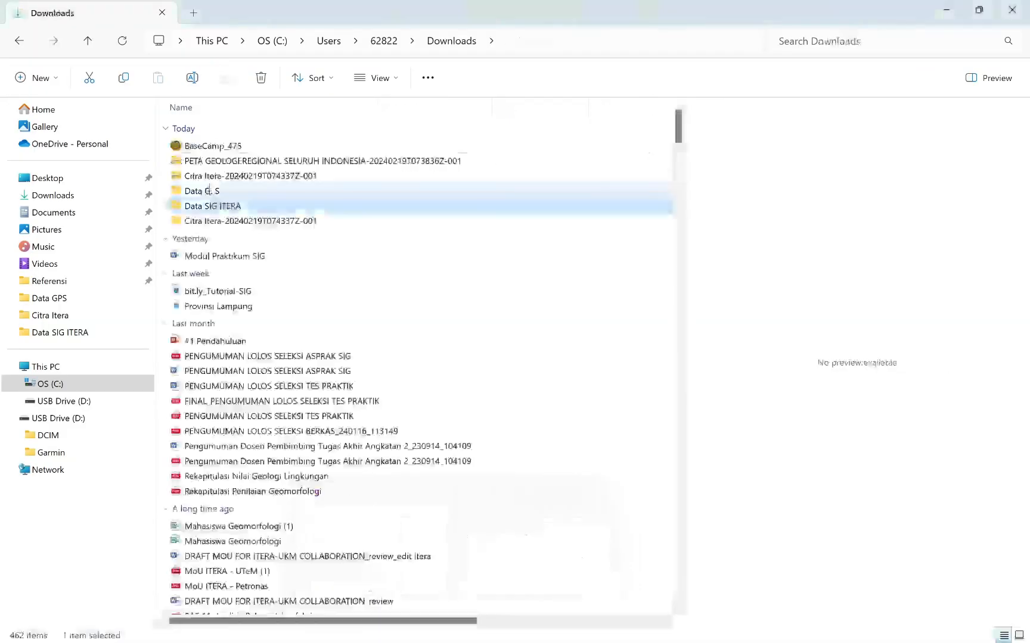
pyautogui.doubleClick(221, 219)
pyautogui.click(202, 146)
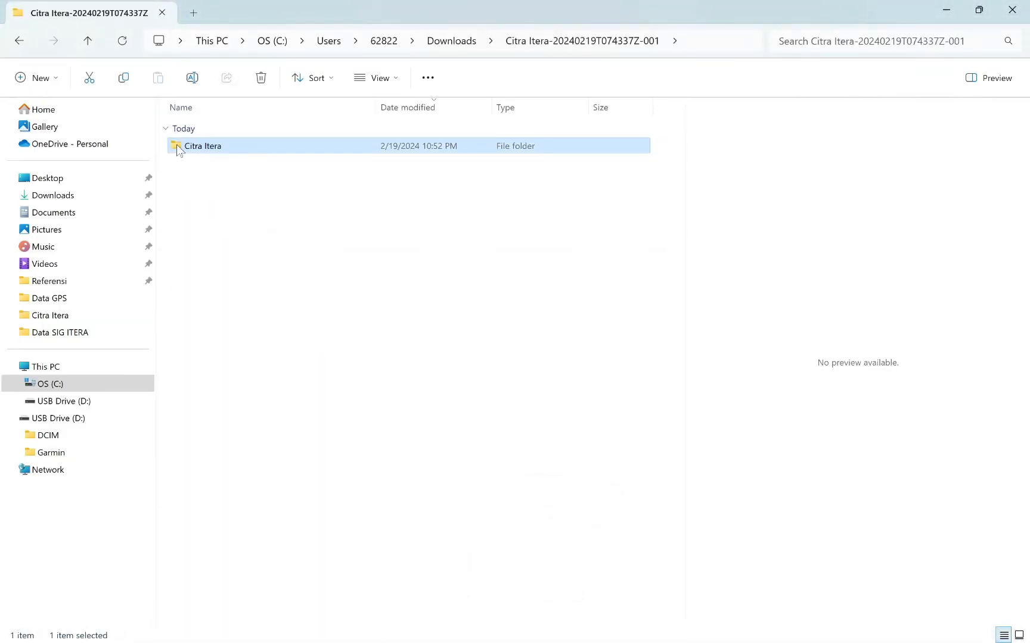
pyautogui.doubleClick(176, 145)
pyautogui.doubleClick(239, 146)
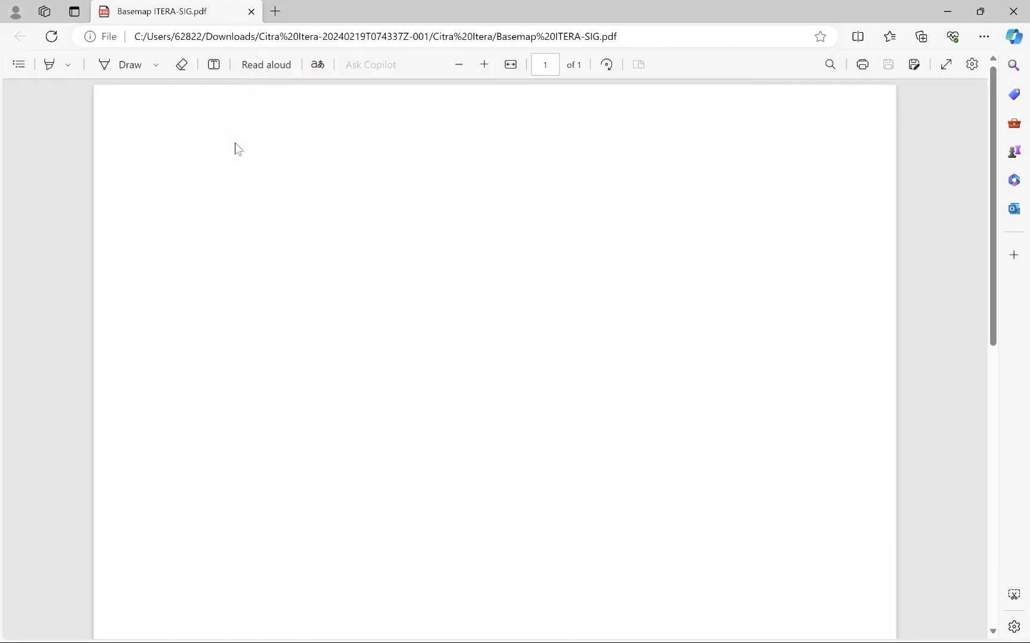
pyautogui.scroll(-3, 416, 214)
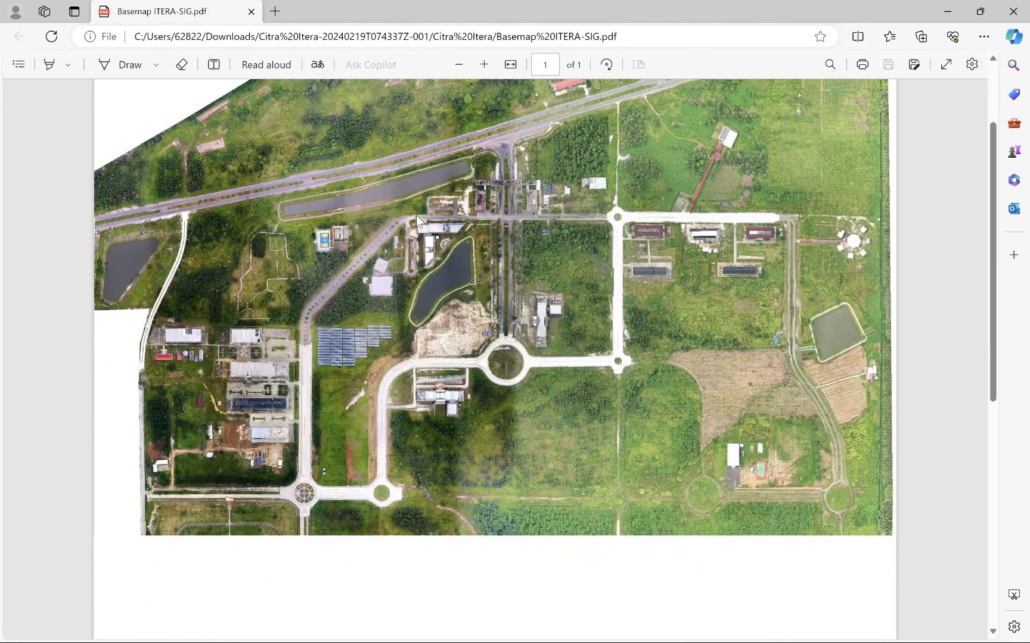